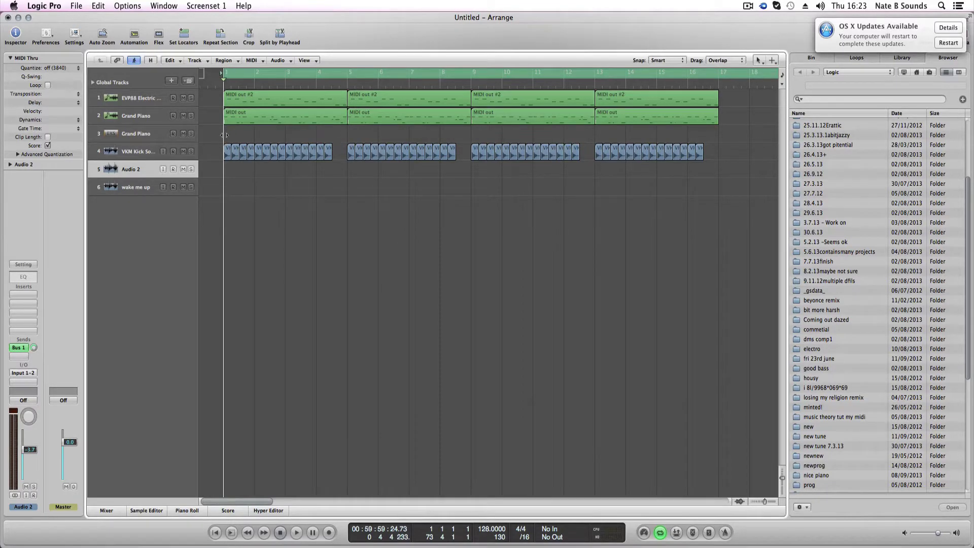
Copy the first group of kick regions from the VKM Kick track onto the Audio 2 track, starting at bar 1
{"action": "left_click_drag", "start_coordinate": [735, 130], "coordinate": [382, 95]}
{"action": "left_click", "coordinate": [283, 138]}
{"action": "left_click_drag", "start_coordinate": [220, 170], "coordinate": [331, 152]}
{"action": "key", "text": "alt"}
{"action": "left_click_drag", "start_coordinate": [228, 159], "coordinate": [228, 175]}
Loop all the kick regions on the Audio 2 track and play back the result
{"action": "left_click_drag", "start_coordinate": [350, 174], "coordinate": [201, 174]}
{"action": "key", "text": "alt"}
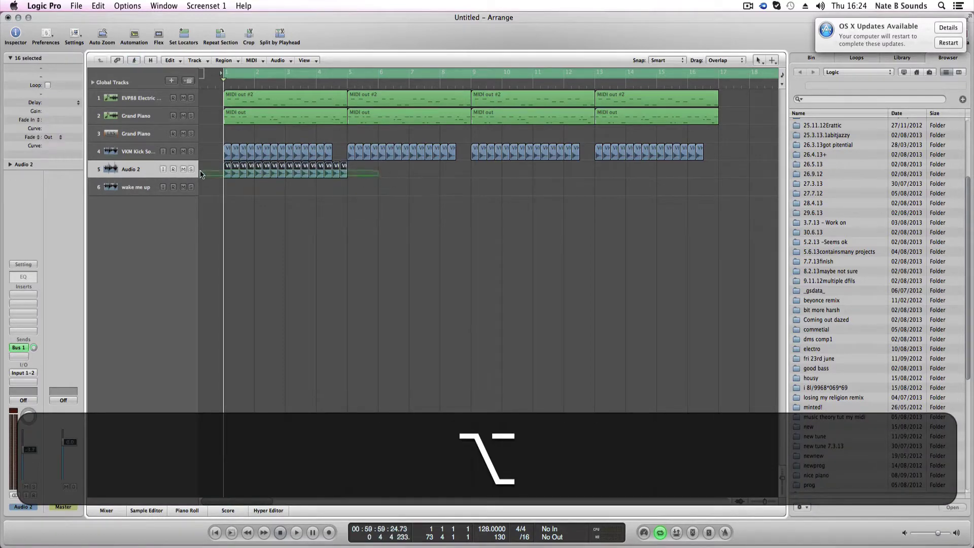
{"action": "key", "text": "alt+l"}
{"action": "key", "text": "l"}
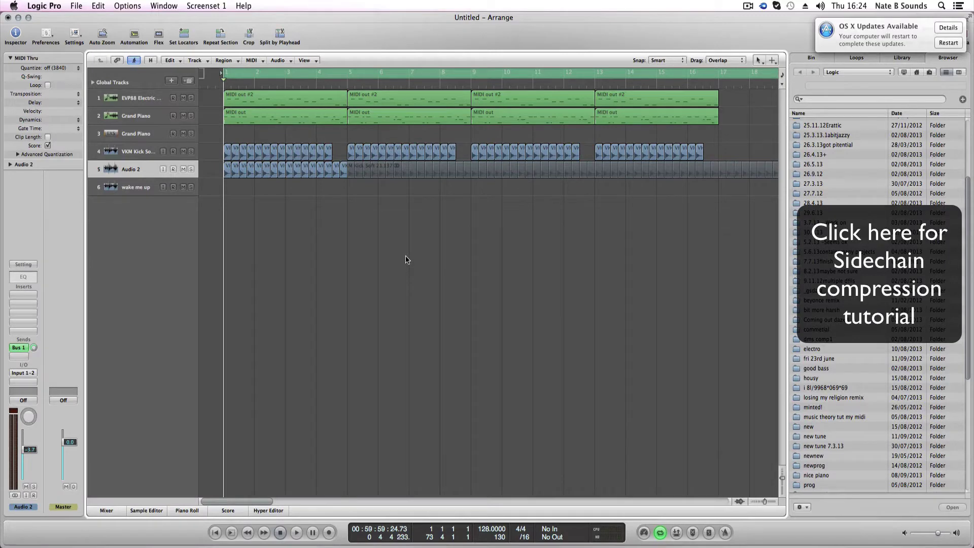
{"action": "key", "text": "space"}
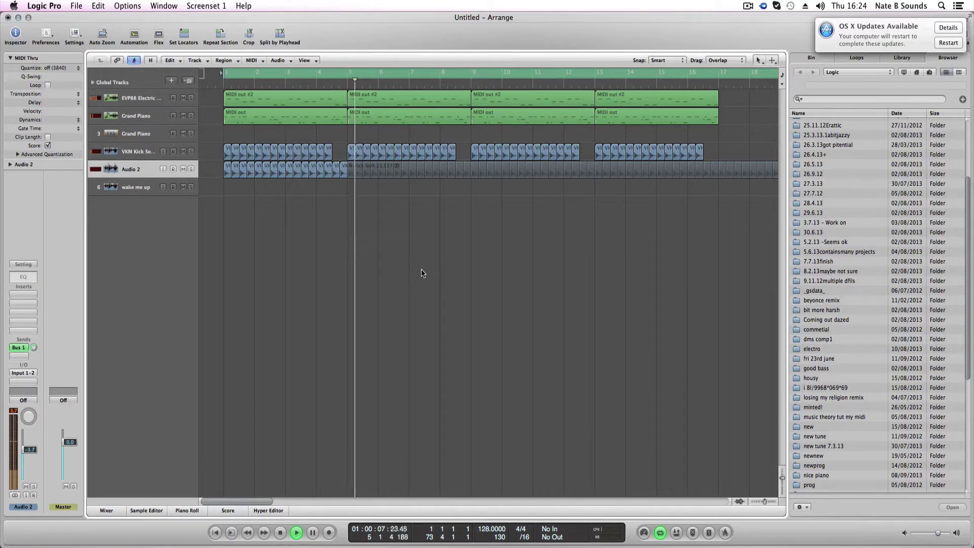
{"action": "key", "text": "space"}
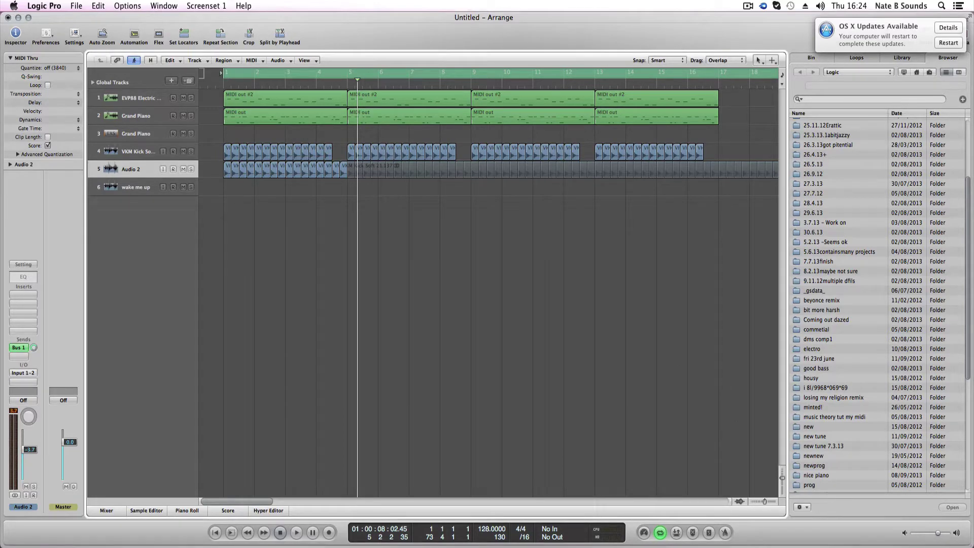
Place the wake me up vocal region on its track at bar 1 and set that track's volume to -0.4 dB during playback
{"action": "left_click_drag", "start_coordinate": [402, 243], "coordinate": [251, 195]}
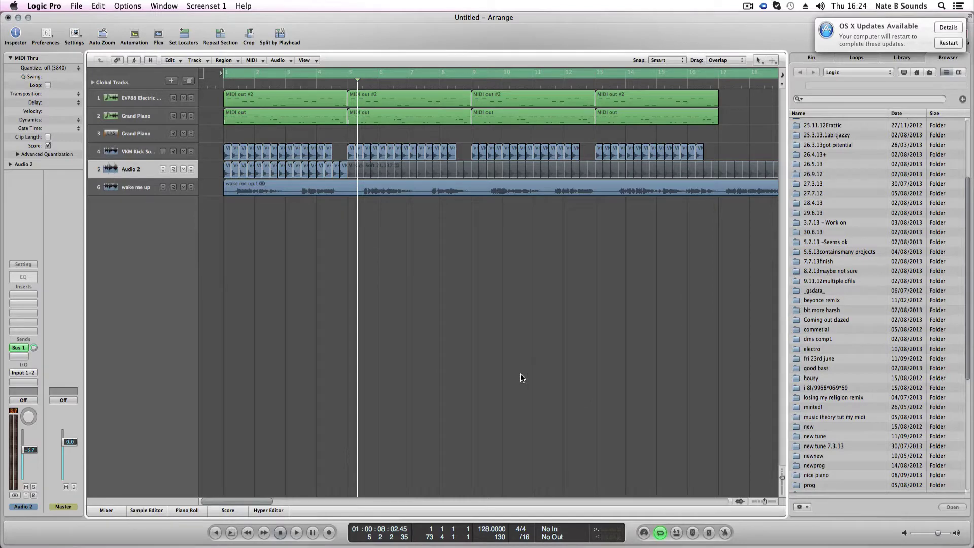
{"action": "key", "text": "space"}
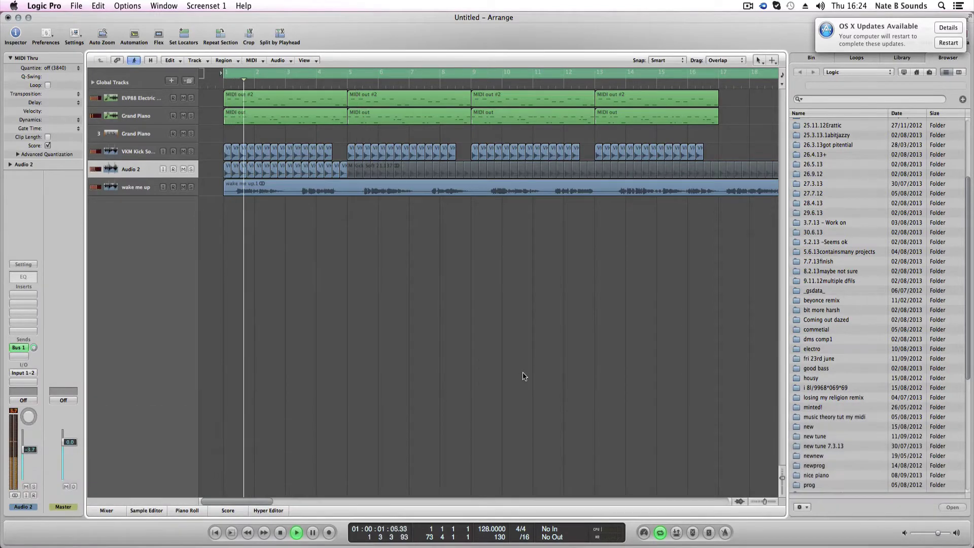
{"action": "left_click", "coordinate": [152, 187]}
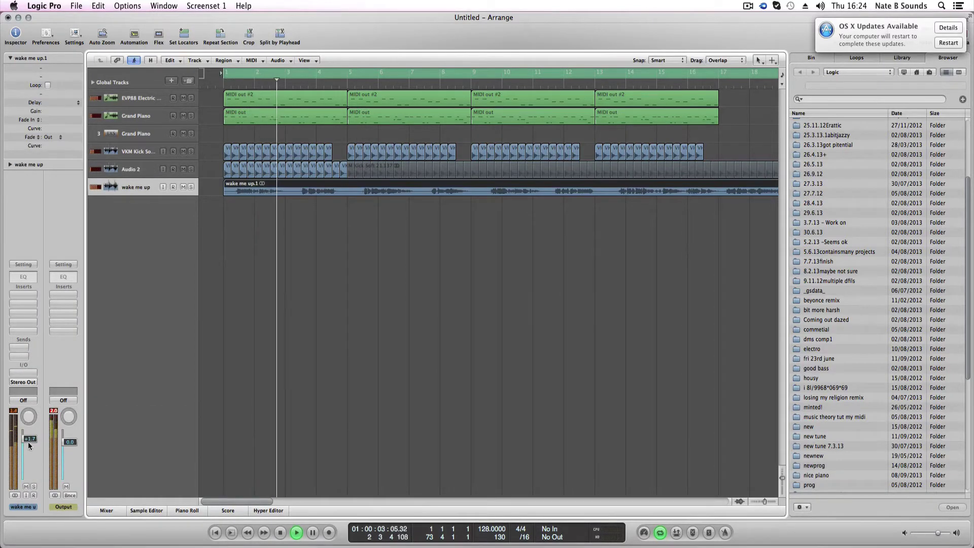
{"action": "left_click", "coordinate": [379, 381]}
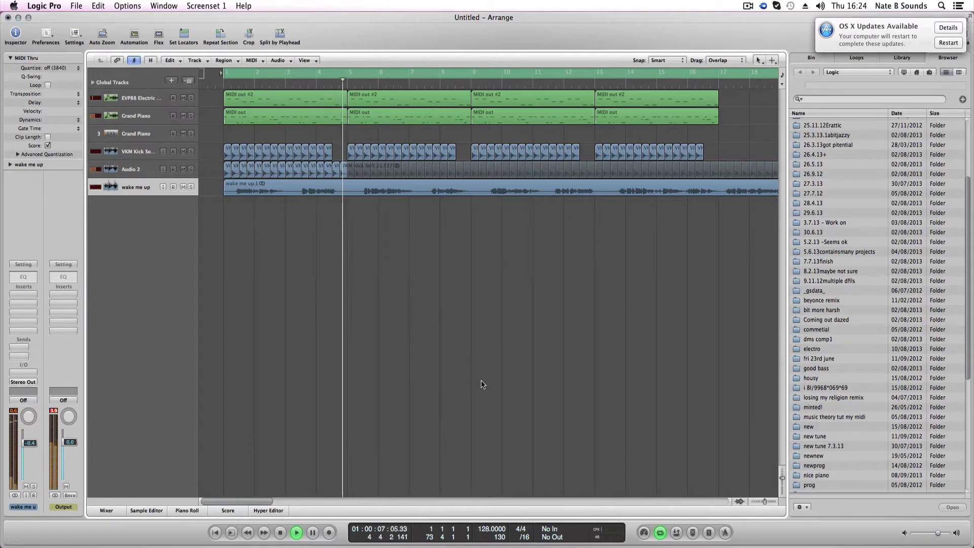
{"action": "key", "text": "space"}
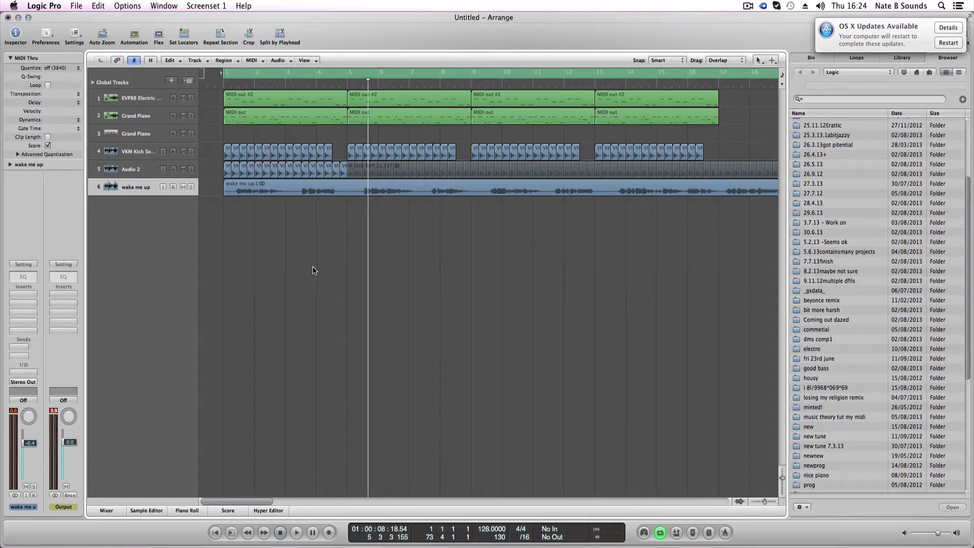
Assign the Scissors Tool as the secondary tool and split the wake me up region after its first vocal phrase, just past bar 3
{"action": "left_click", "coordinate": [772, 60]}
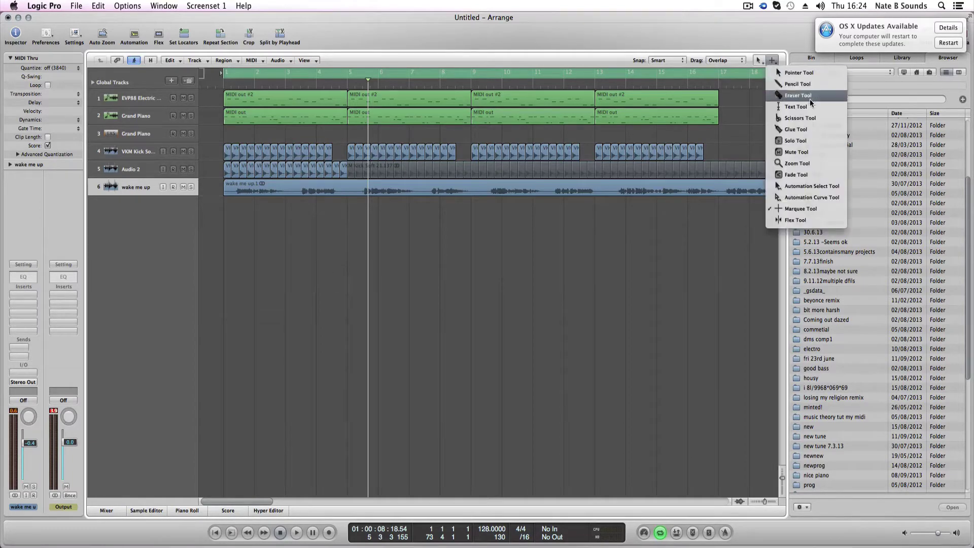
{"action": "left_click", "coordinate": [792, 123]}
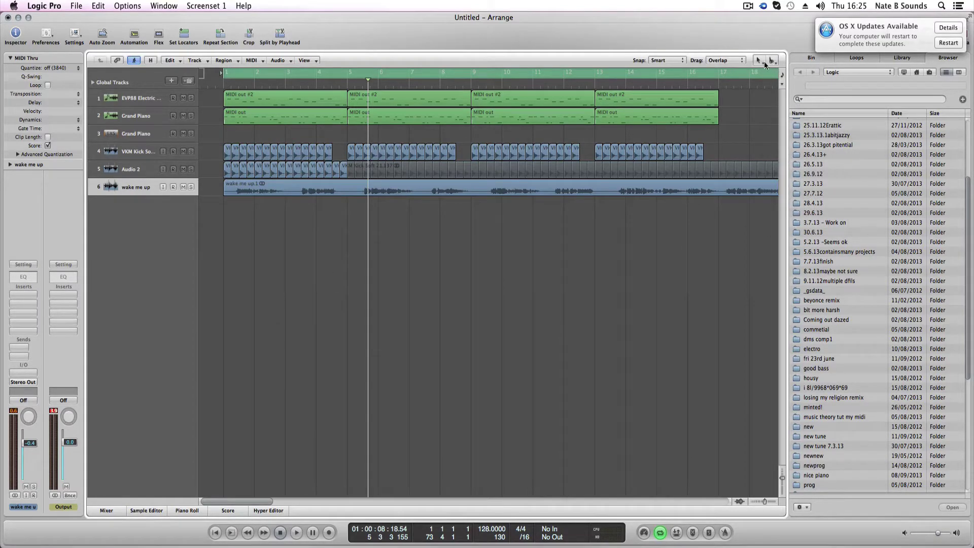
{"action": "key", "text": "super"}
{"action": "key", "text": "super"}
{"action": "left_click", "coordinate": [293, 197], "text": "super"}
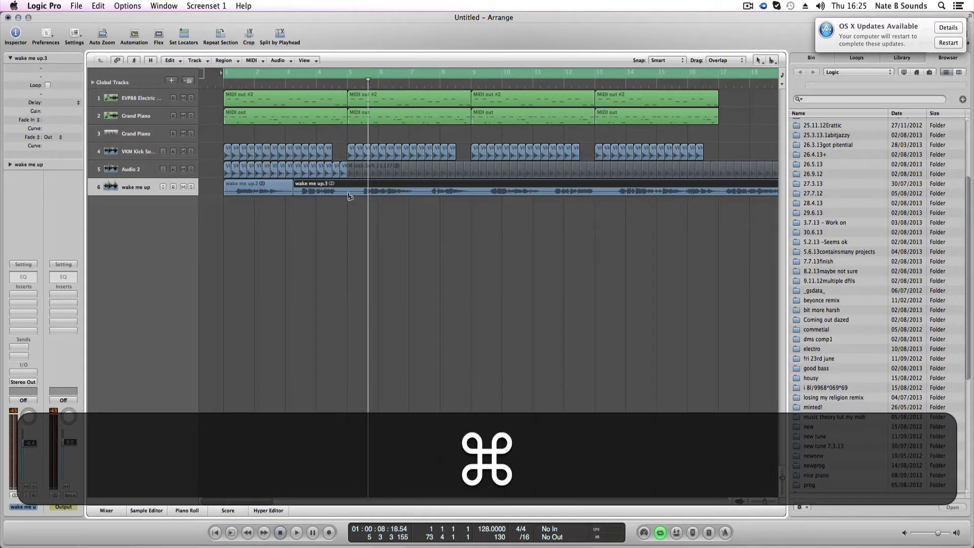
Split the remaining wake me up region in the gaps between vocal phrases, from about bar 5 to bar 17
{"action": "left_click", "coordinate": [351, 196], "text": "super"}
{"action": "left_click", "coordinate": [425, 196], "text": "super"}
{"action": "left_click", "coordinate": [478, 197], "text": "super"}
{"action": "left_click", "coordinate": [548, 196], "text": "super"}
{"action": "left_click", "coordinate": [608, 196], "text": "super"}
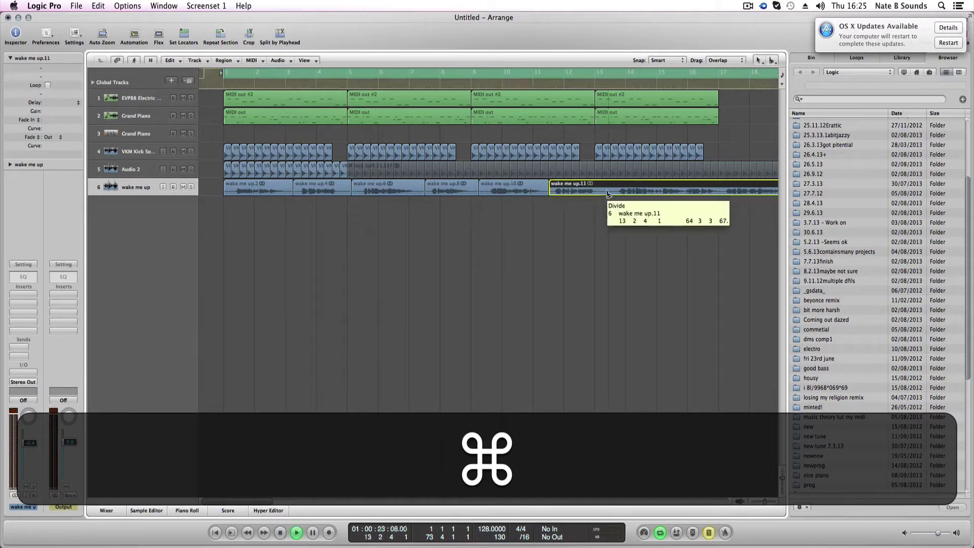
{"action": "left_click", "coordinate": [722, 195], "text": "super"}
Split the last wake me up region between its phrases at about bars 19 and 21
{"action": "left_click_drag", "start_coordinate": [275, 501], "coordinate": [299, 499]}
{"action": "left_click", "coordinate": [538, 194], "text": "super"}
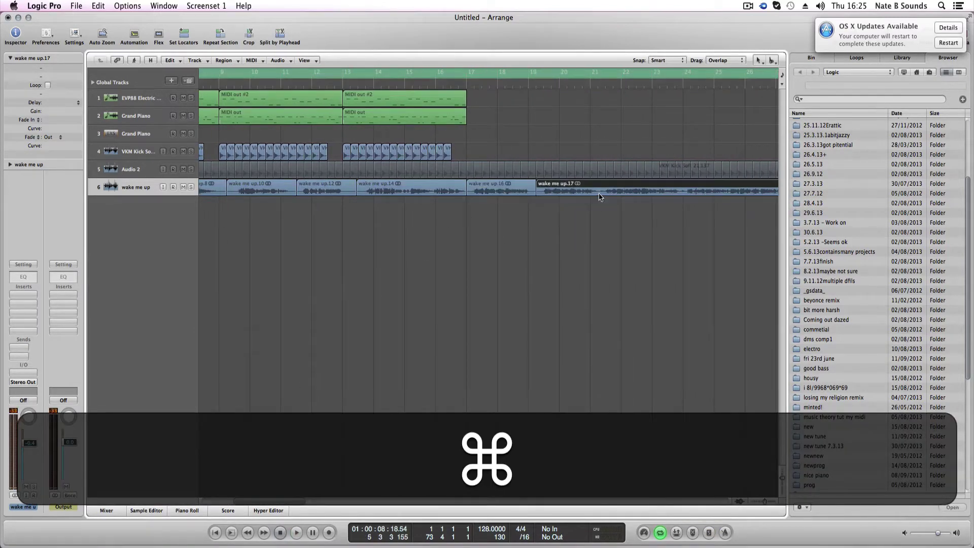
{"action": "left_click", "coordinate": [602, 194], "text": "super"}
Move the first wake me up region slightly earlier so its vocal begins on beat 2 of bar 1, and return the playhead to the start
{"action": "left_click_drag", "start_coordinate": [287, 501], "coordinate": [258, 503]}
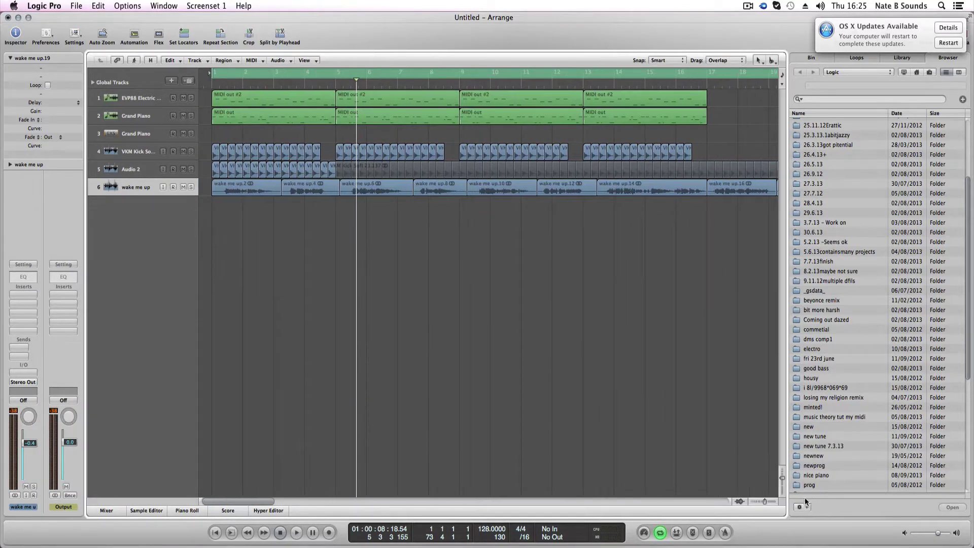
{"action": "left_click_drag", "start_coordinate": [764, 501], "coordinate": [765, 502]}
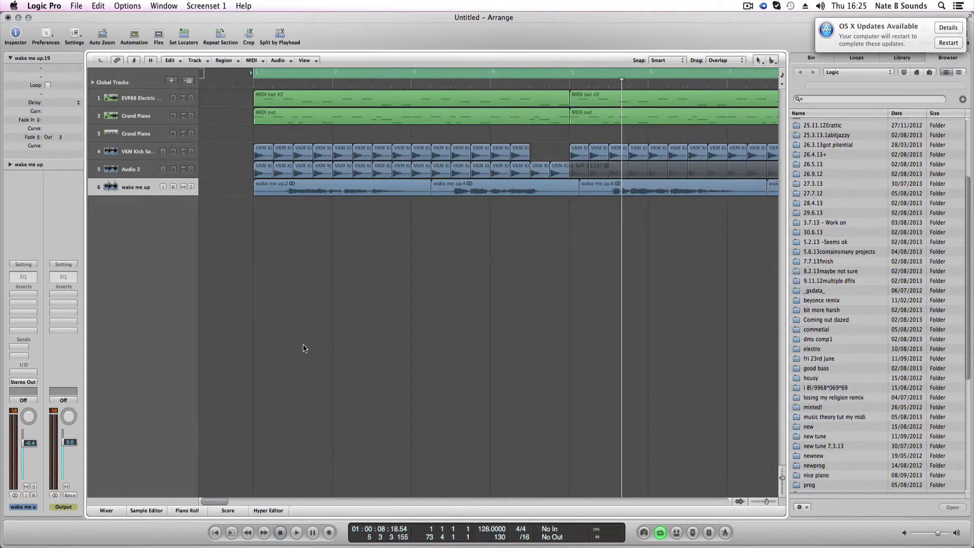
{"action": "mouse_move", "coordinate": [300, 191]}
{"action": "left_mouse_down"}
{"action": "mouse_move", "coordinate": [305, 203]}
{"action": "mouse_move", "coordinate": [285, 203]}
{"action": "left_mouse_up"}
{"action": "left_click", "coordinate": [301, 225]}
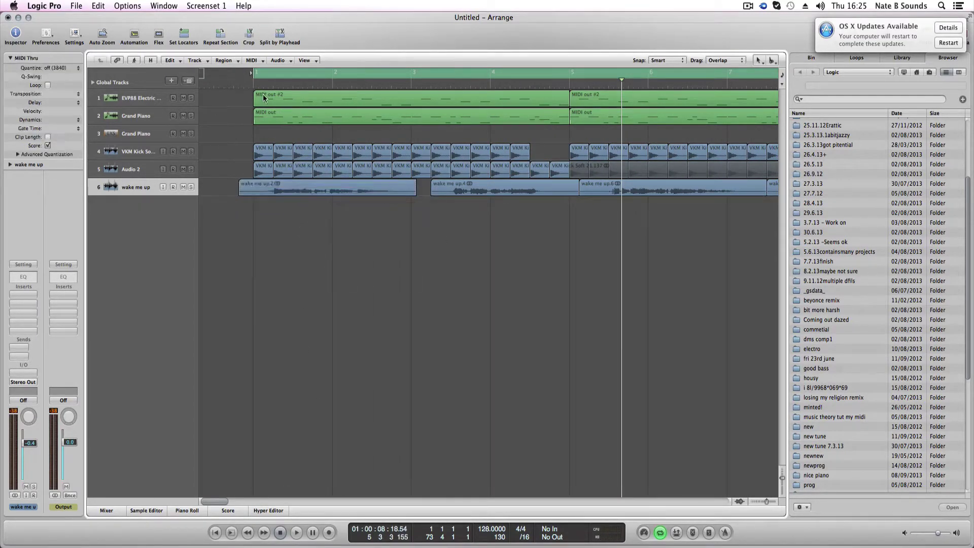
{"action": "left_click", "coordinate": [274, 84]}
{"action": "key", "text": "ctrl+period"}
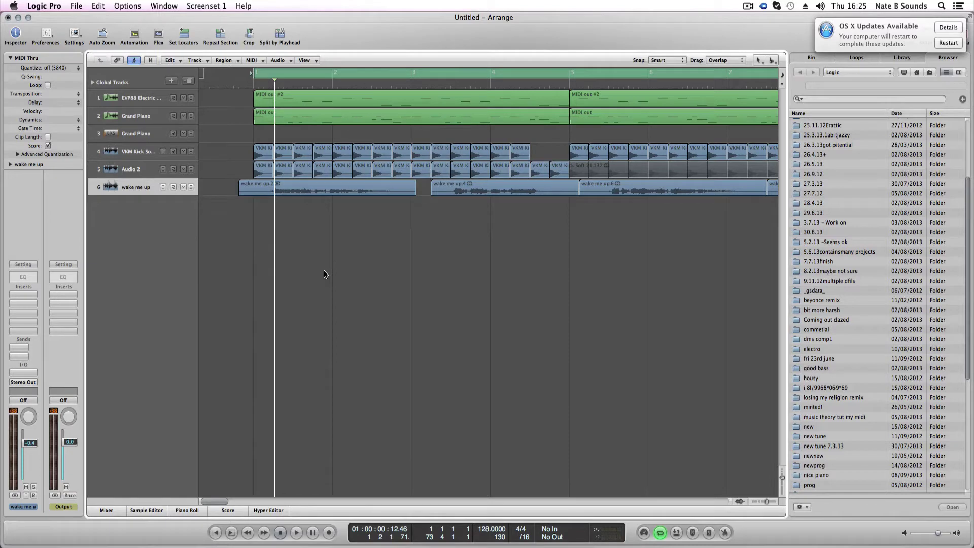
{"action": "left_click", "coordinate": [251, 85]}
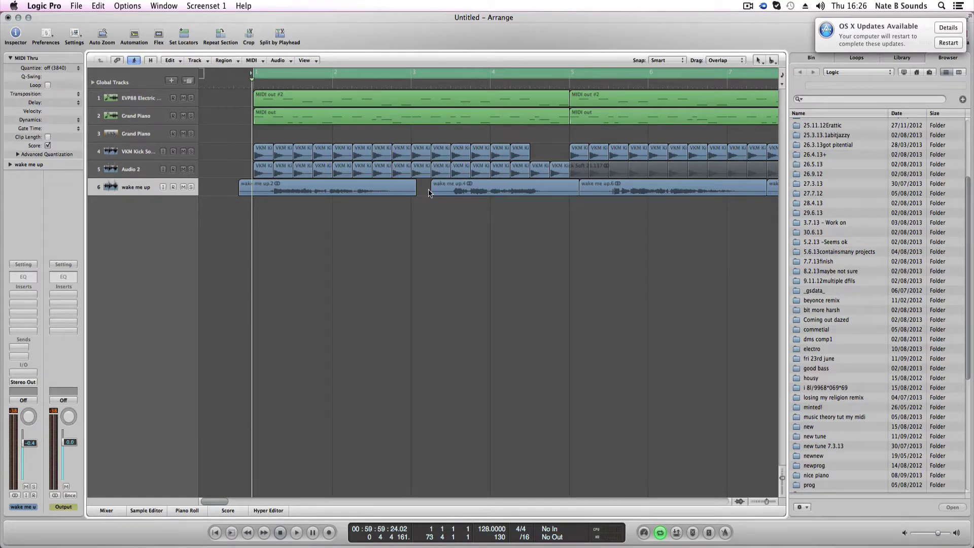
Duplicate the wake me up track's settings to a new track and move all vocal regions except the first onto it
{"action": "key", "text": "super+d"}
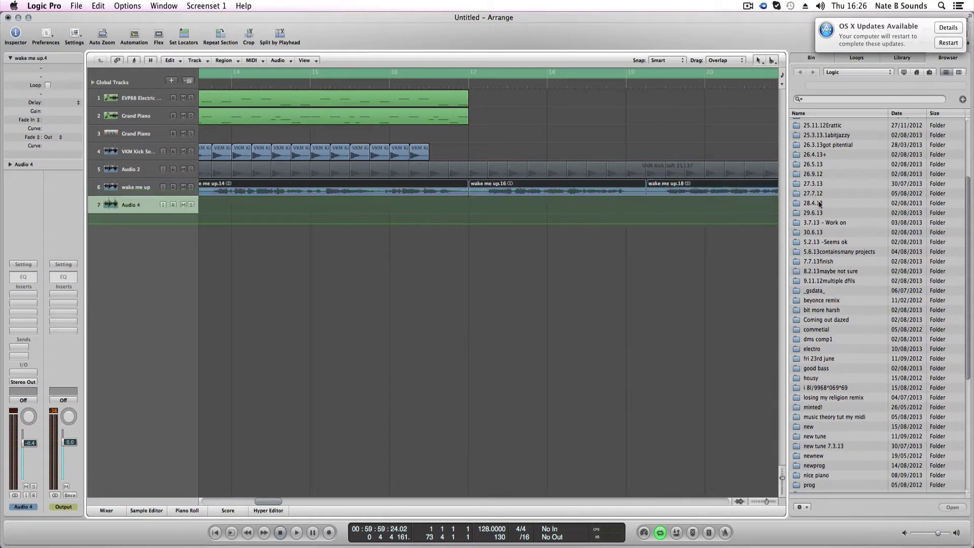
{"action": "left_click_drag", "start_coordinate": [507, 189], "coordinate": [429, 489]}
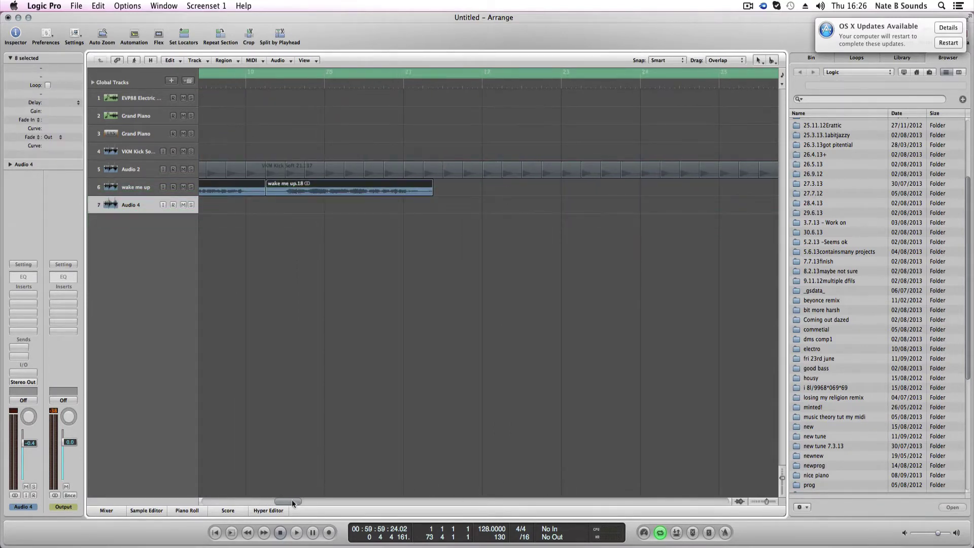
{"action": "left_click_drag", "start_coordinate": [292, 502], "coordinate": [205, 503]}
{"action": "left_click_drag", "start_coordinate": [447, 188], "coordinate": [451, 207]}
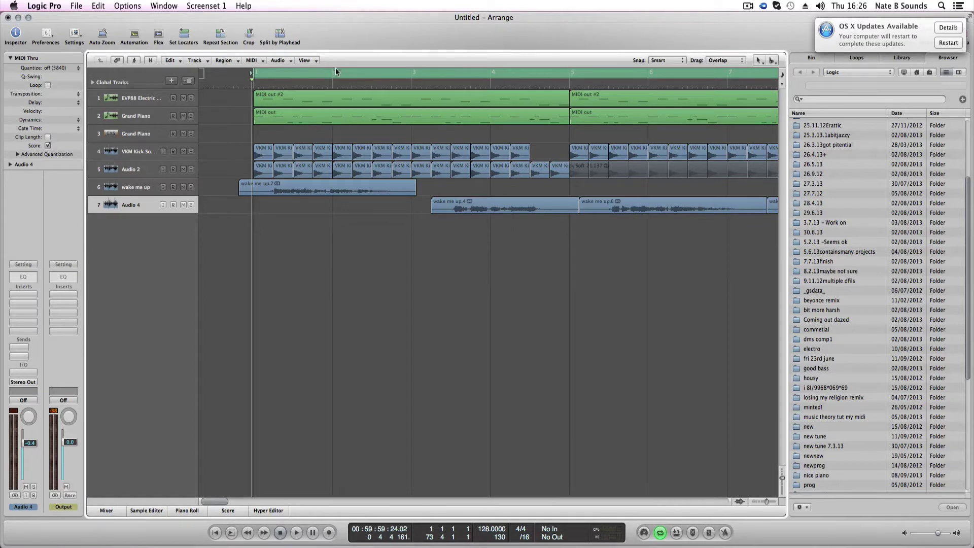
Set the cycle range from bar 1 to bar 5 and play back the repositioned first vocal phrase
{"action": "left_click", "coordinate": [264, 77]}
{"action": "left_click_drag", "start_coordinate": [256, 74], "coordinate": [570, 75]}
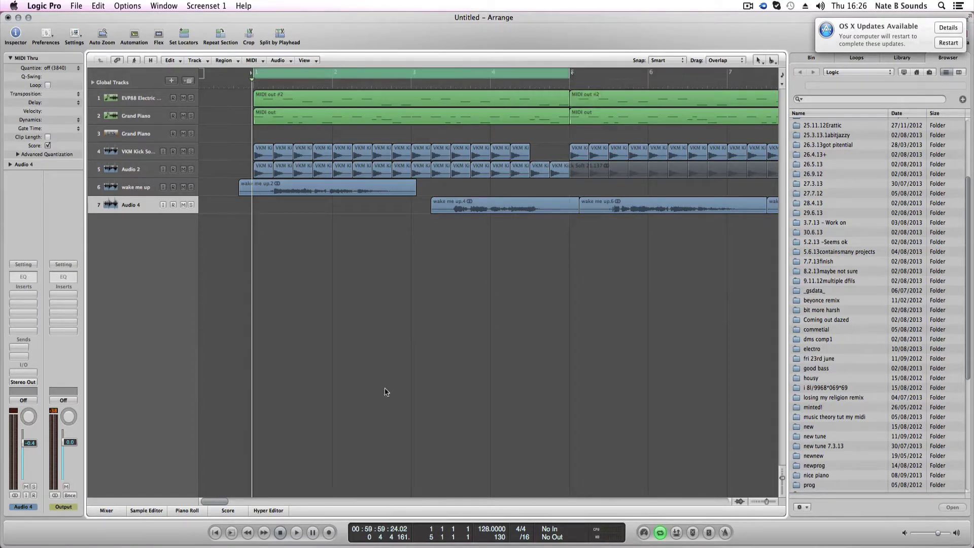
{"action": "key", "text": "space"}
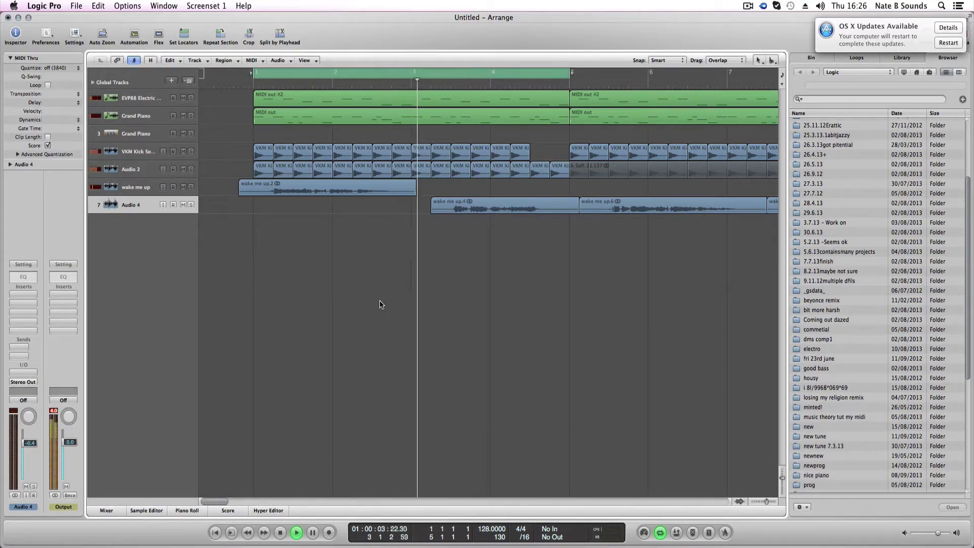
{"action": "key", "text": "space"}
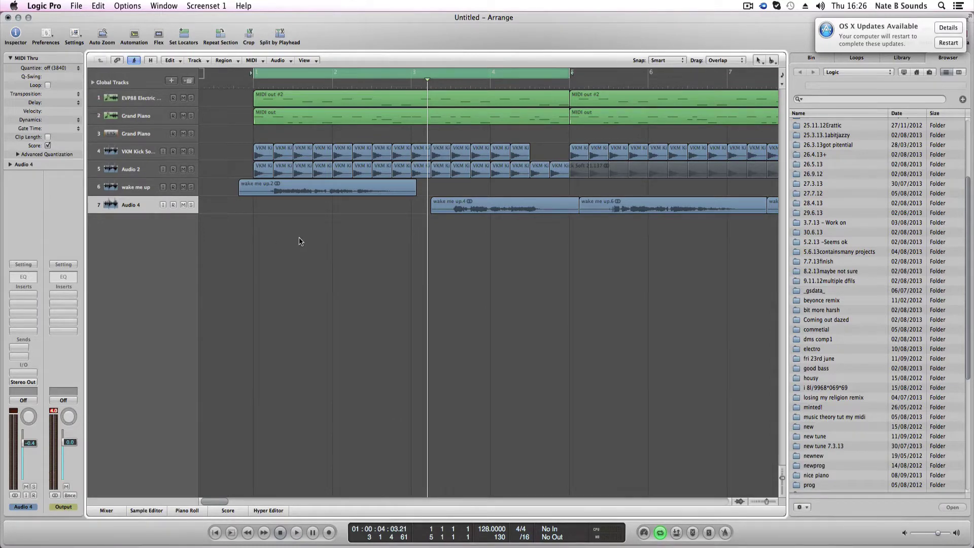
{"action": "key", "text": "space"}
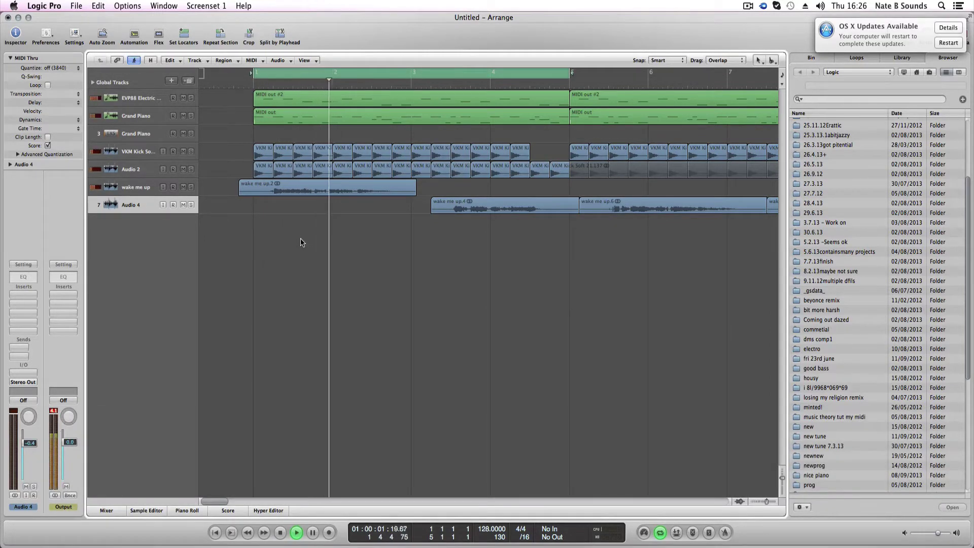
{"action": "key", "text": "space"}
Time-stretch the first wake me up region slightly longer at its end and play it back with the beat
{"action": "left_click", "coordinate": [415, 191]}
{"action": "key", "text": "alt"}
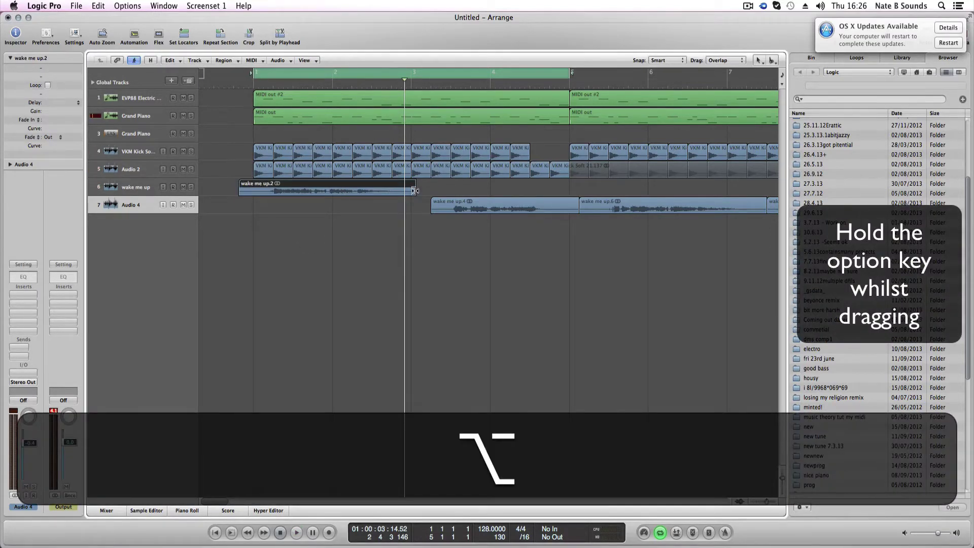
{"action": "left_click_drag", "start_coordinate": [414, 191], "coordinate": [421, 191]}
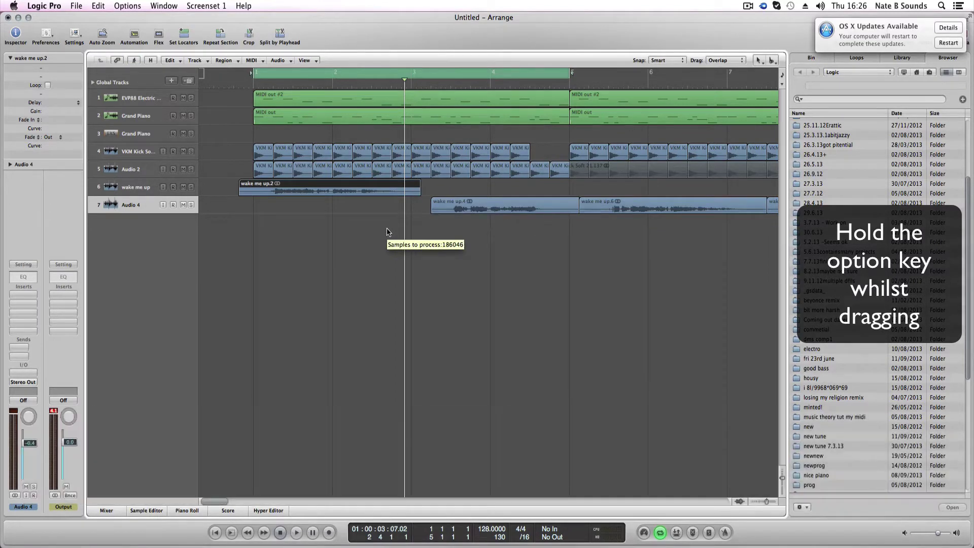
{"action": "key", "text": "space"}
{"action": "key", "text": "space"}
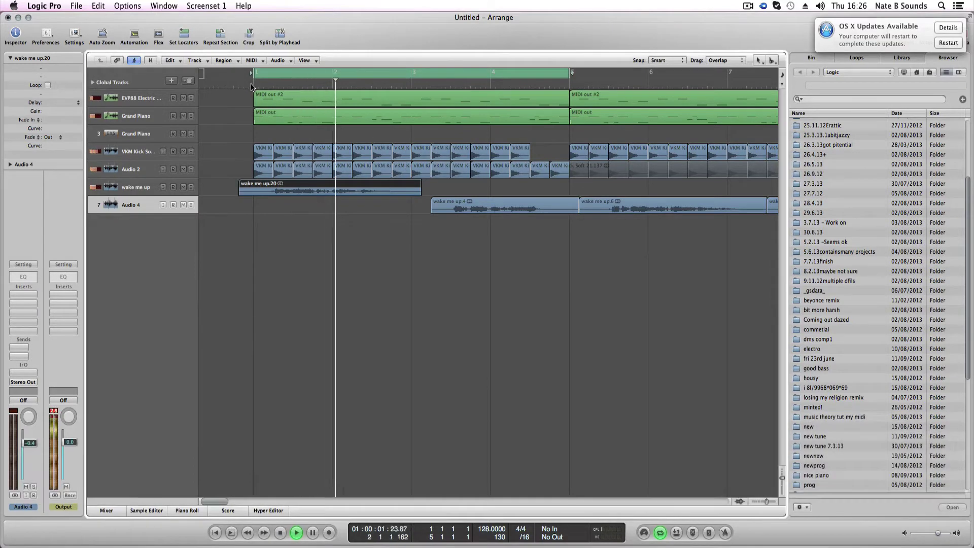
{"action": "key", "text": "space"}
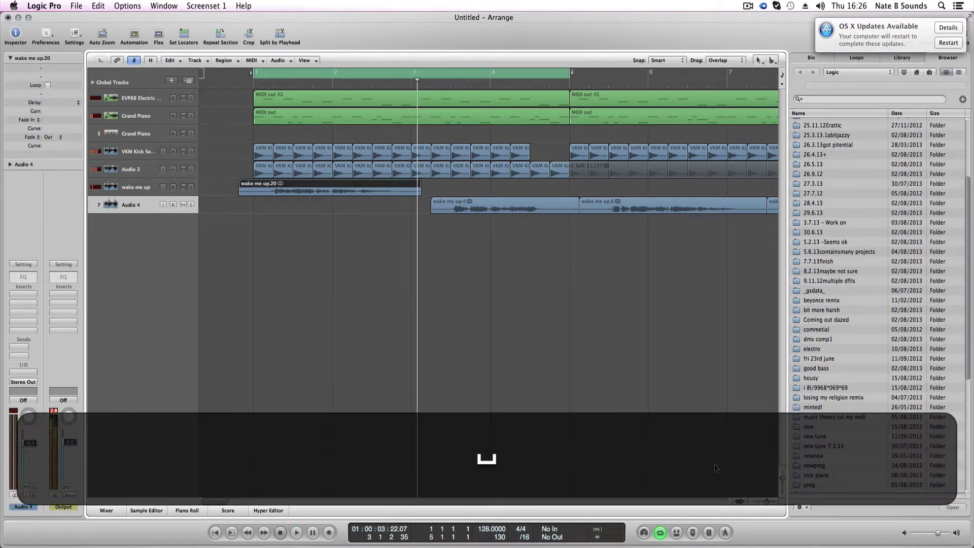
Move the first wake me up region slightly earlier so its vocal starts exactly on the bar 1 beat 2 kick, and play it back
{"action": "left_click", "coordinate": [767, 501]}
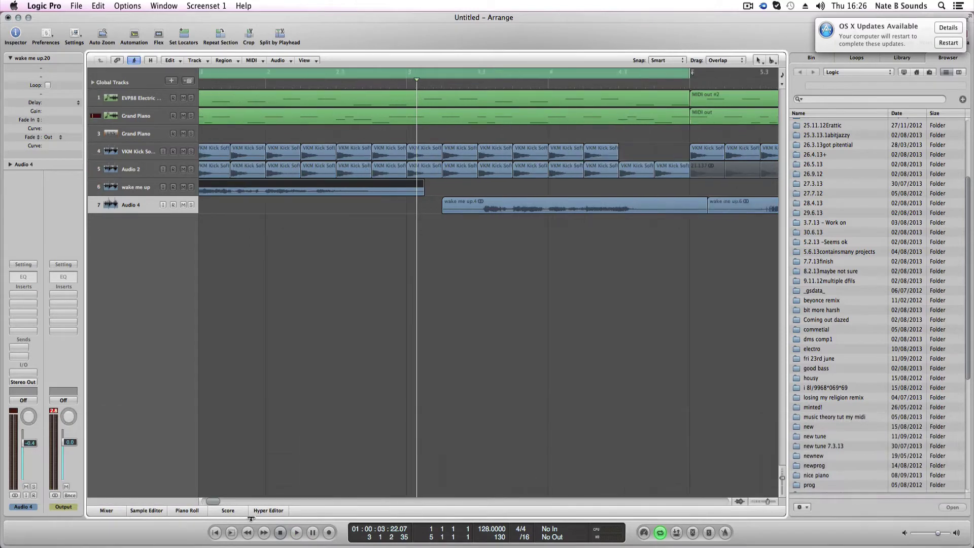
{"action": "left_click_drag", "start_coordinate": [214, 500], "coordinate": [203, 499]}
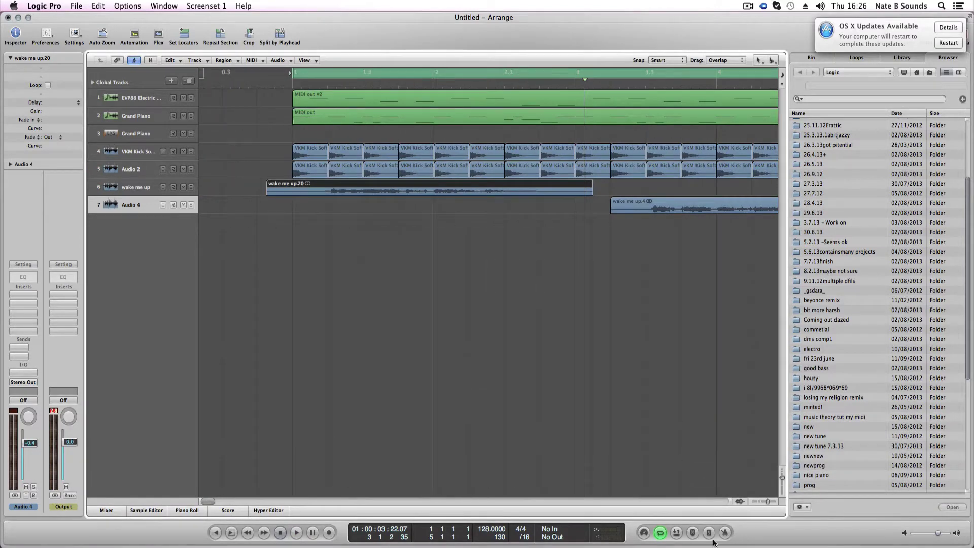
{"action": "left_click", "coordinate": [767, 501]}
{"action": "left_click_drag", "start_coordinate": [209, 502], "coordinate": [205, 501]}
{"action": "left_click", "coordinate": [419, 80]}
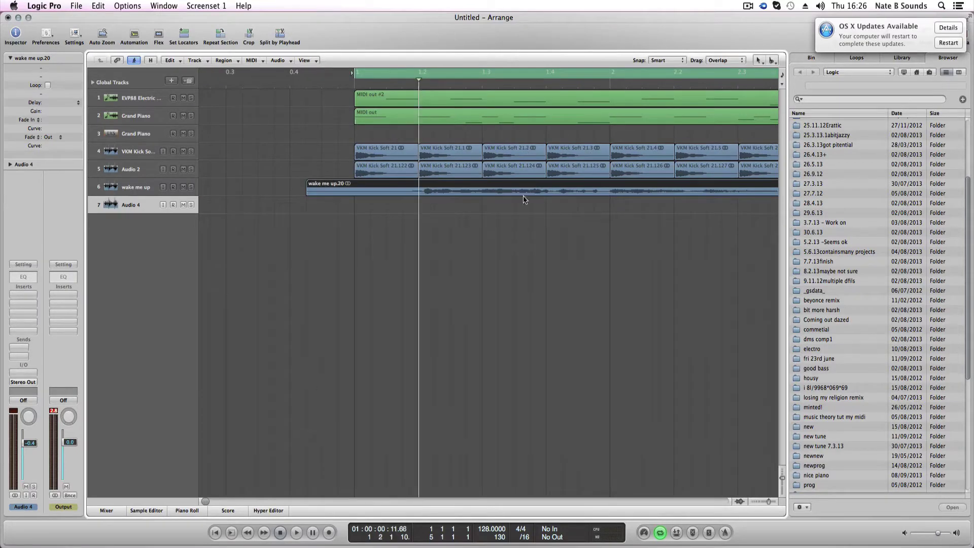
{"action": "left_click", "coordinate": [771, 502]}
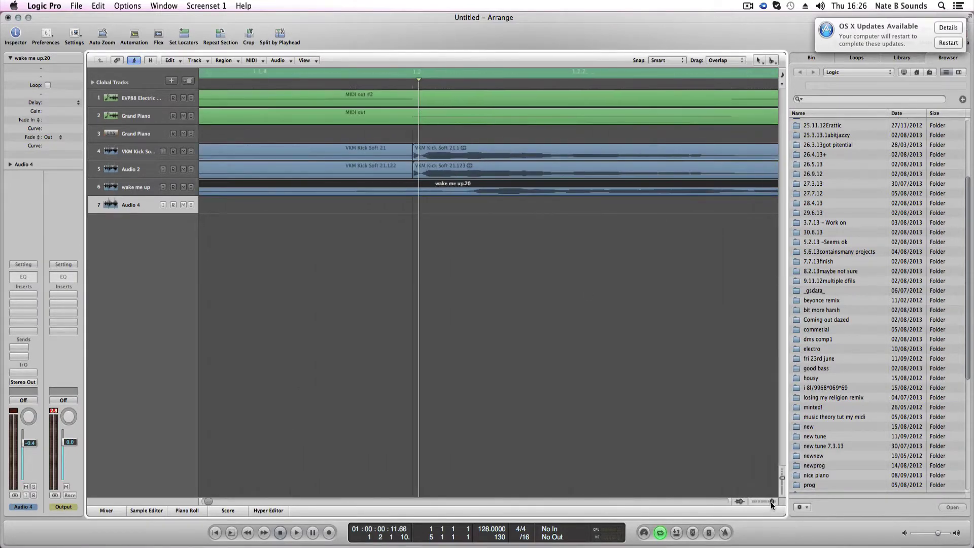
{"action": "left_click", "coordinate": [412, 84]}
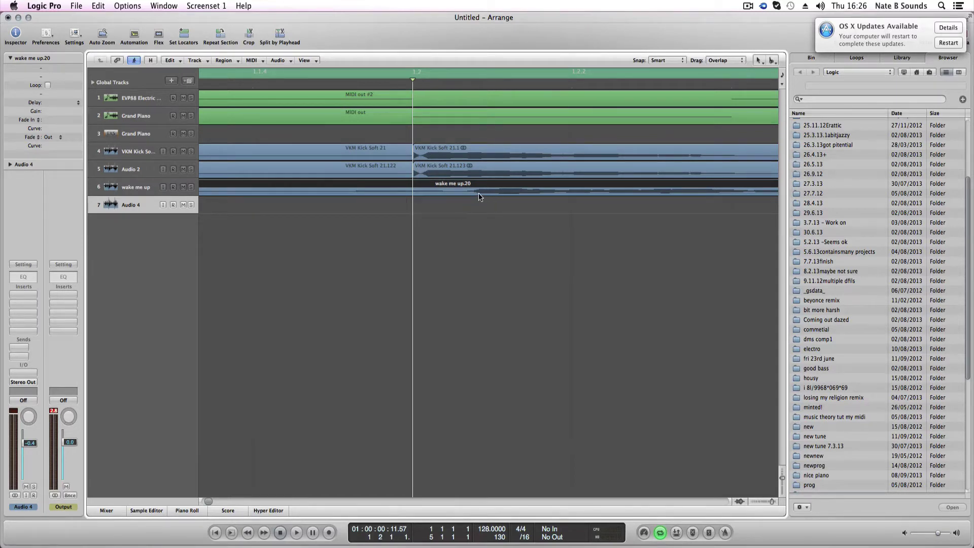
{"action": "left_click_drag", "start_coordinate": [516, 195], "coordinate": [454, 193]}
{"action": "key", "text": "space"}
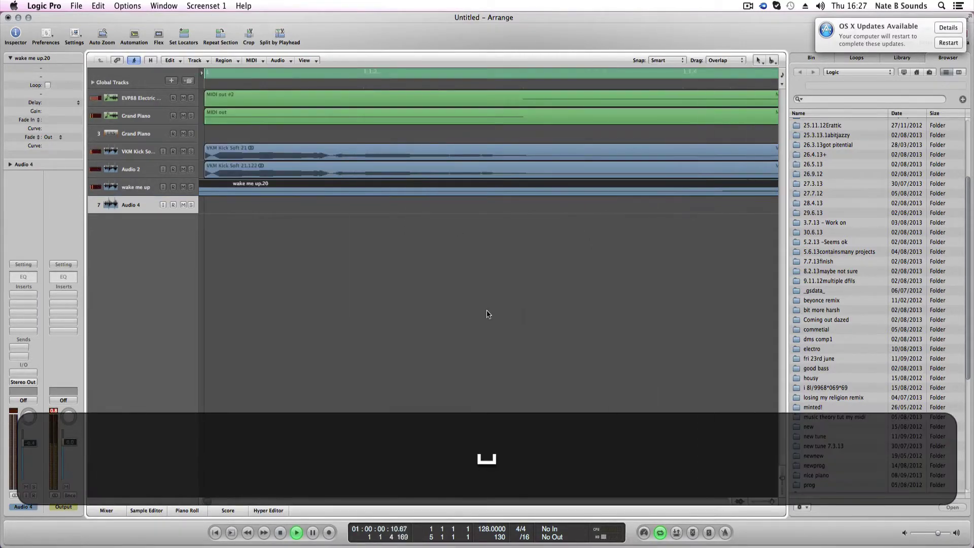
{"action": "left_click_drag", "start_coordinate": [772, 502], "coordinate": [767, 501]}
{"action": "key", "text": "space"}
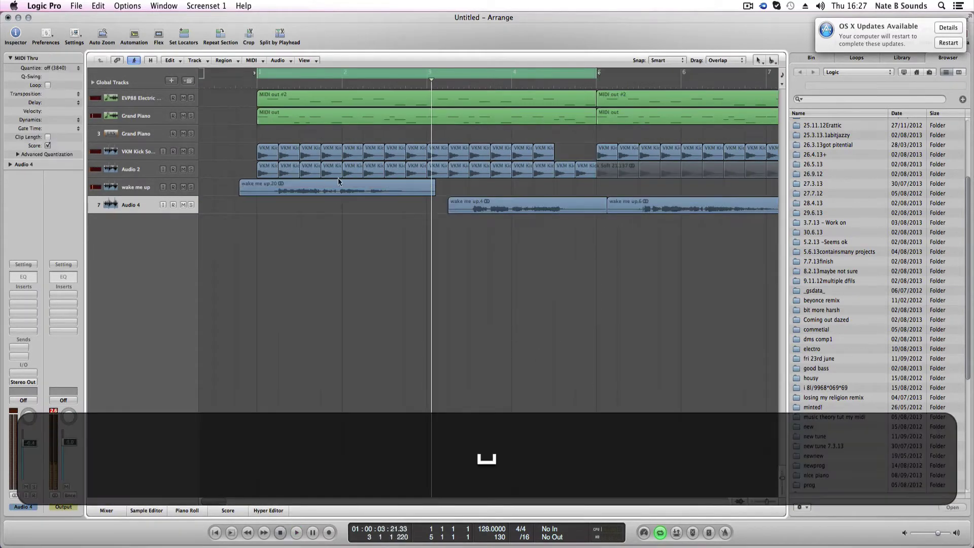
Move the second vocal region, wake me up.4, from Audio 4 up onto the wake me up track at the same time position
{"action": "left_click", "coordinate": [342, 183]}
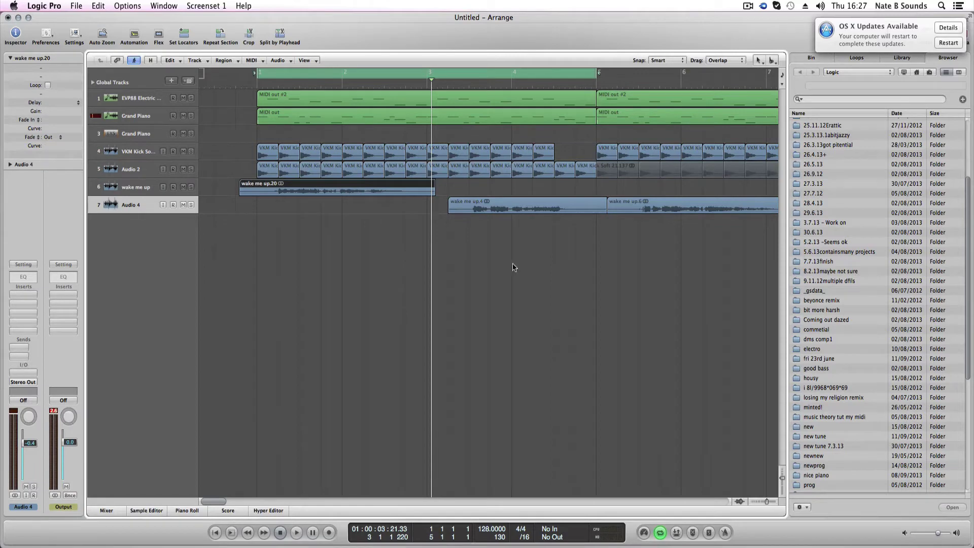
{"action": "left_click", "coordinate": [482, 208]}
{"action": "left_click", "coordinate": [269, 183]}
{"action": "left_click", "coordinate": [504, 205]}
{"action": "left_click", "coordinate": [449, 249]}
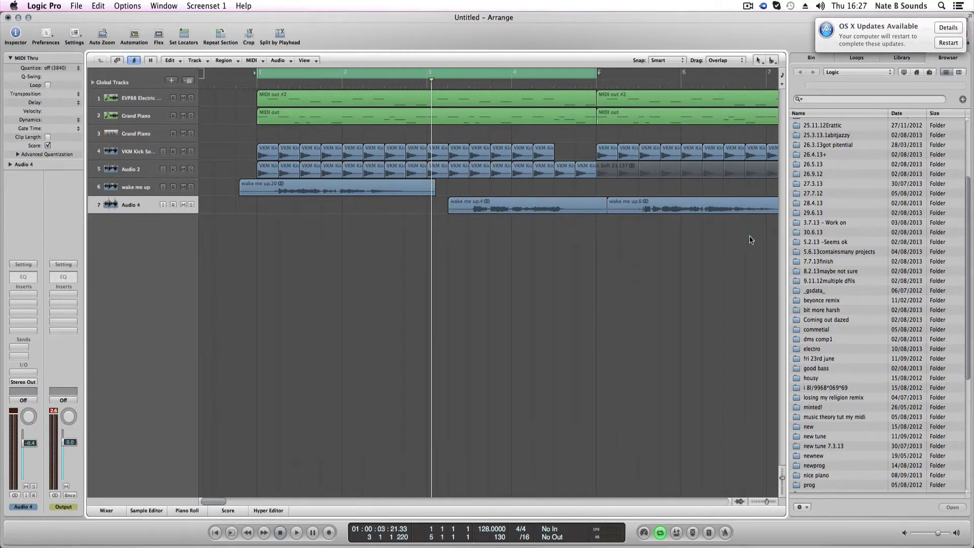
{"action": "left_click_drag", "start_coordinate": [516, 203], "coordinate": [514, 196]}
{"action": "left_click", "coordinate": [518, 232]}
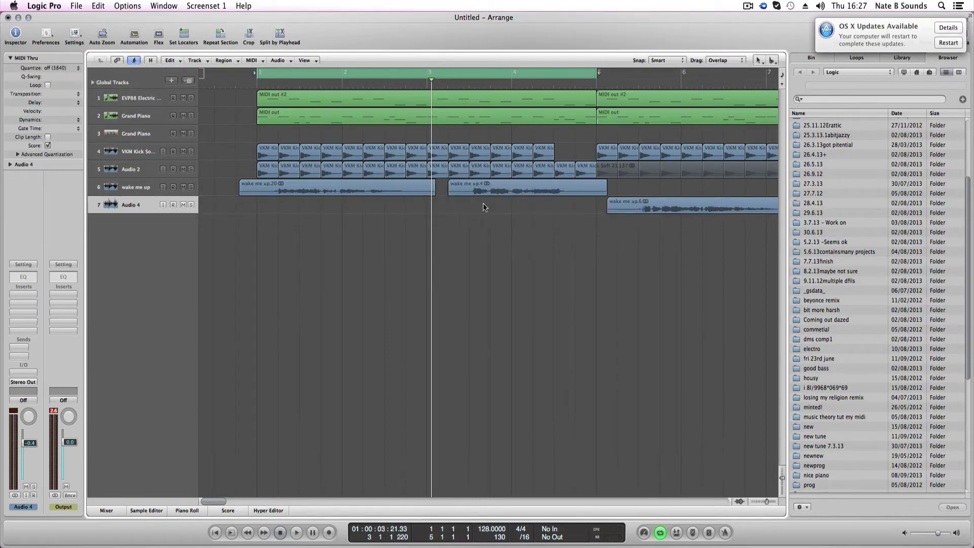
Play back the first two vocal phrases with the beat from bar 1
{"action": "left_click", "coordinate": [255, 88]}
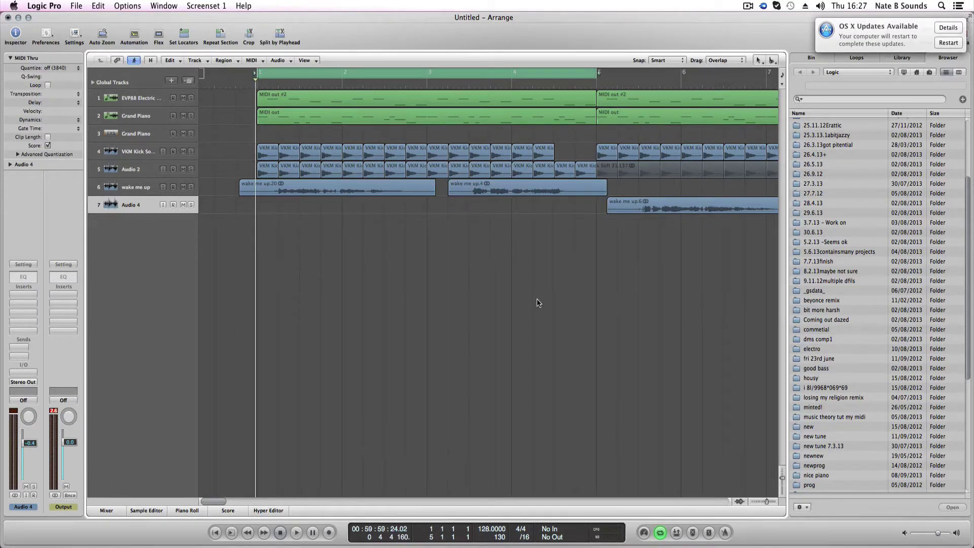
{"action": "key", "text": "space"}
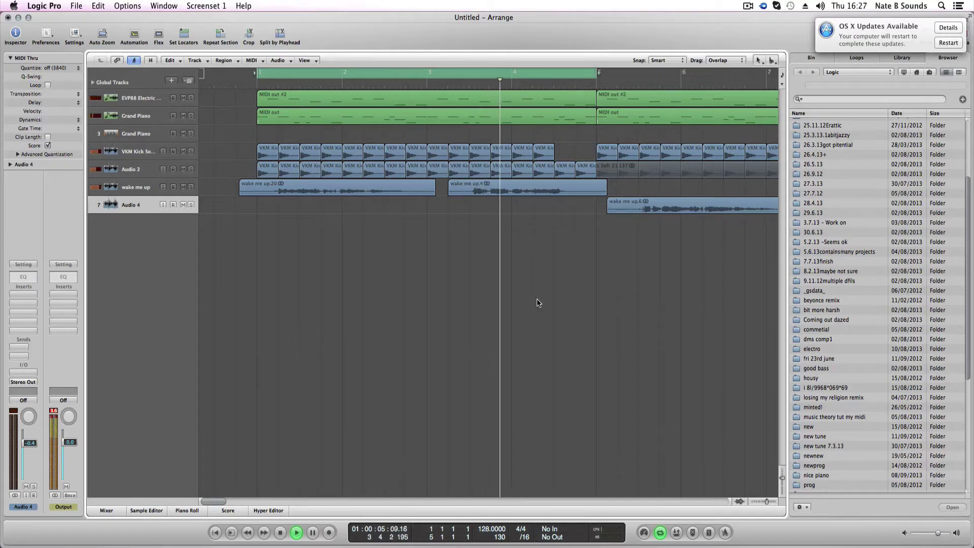
{"action": "key", "text": "space"}
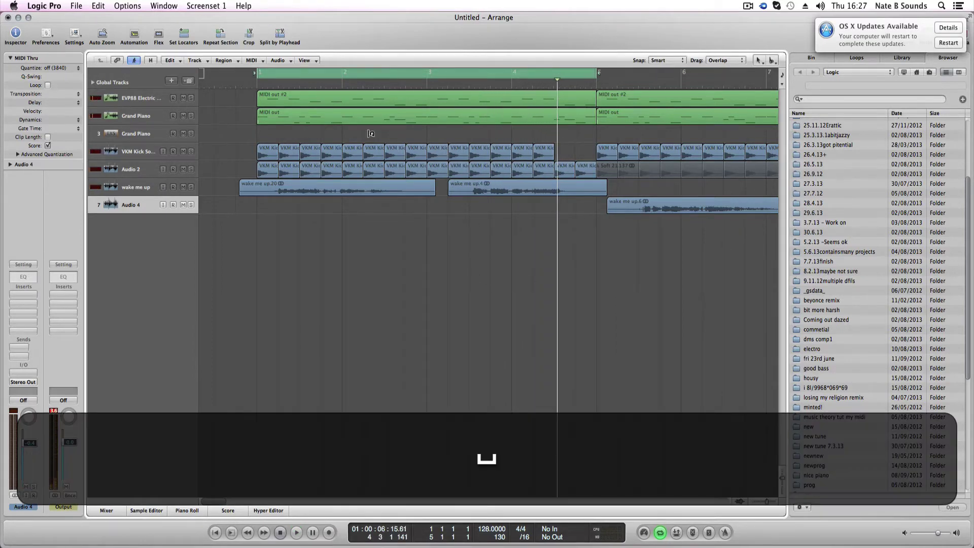
Trim the first region's end and the second's start, move the second so its vocal begins on beat 2 of bar 3, and play back
{"action": "left_click", "coordinate": [533, 192]}
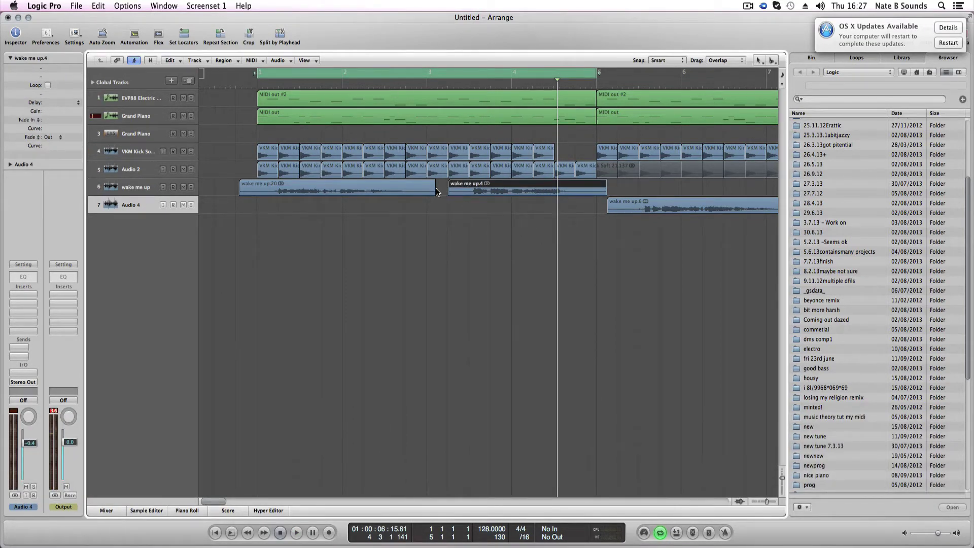
{"action": "left_click_drag", "start_coordinate": [436, 191], "coordinate": [423, 193]}
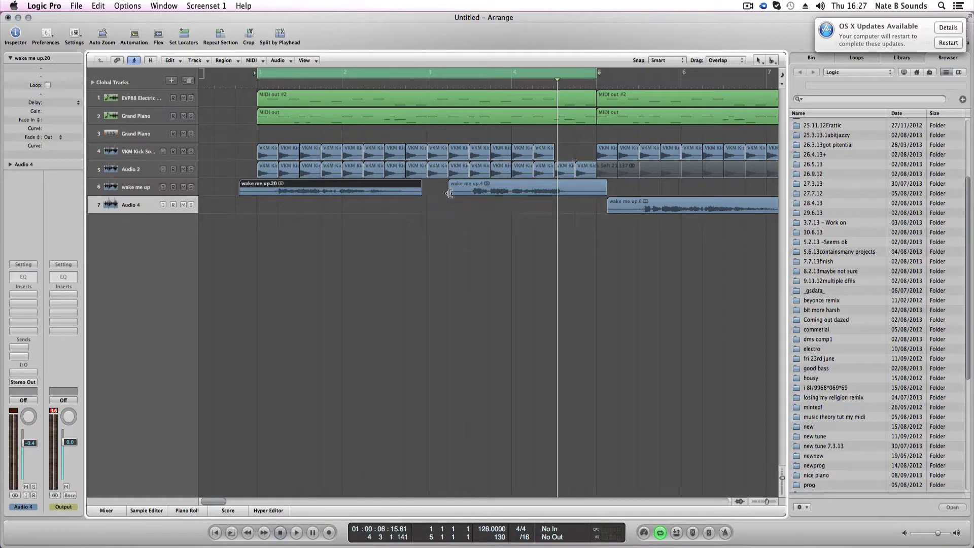
{"action": "left_click", "coordinate": [450, 193]}
{"action": "mouse_move", "coordinate": [490, 192]}
{"action": "left_mouse_down"}
{"action": "mouse_move", "coordinate": [501, 193]}
{"action": "mouse_move", "coordinate": [470, 192]}
{"action": "mouse_move", "coordinate": [484, 192]}
{"action": "left_mouse_up"}
{"action": "left_click", "coordinate": [470, 288]}
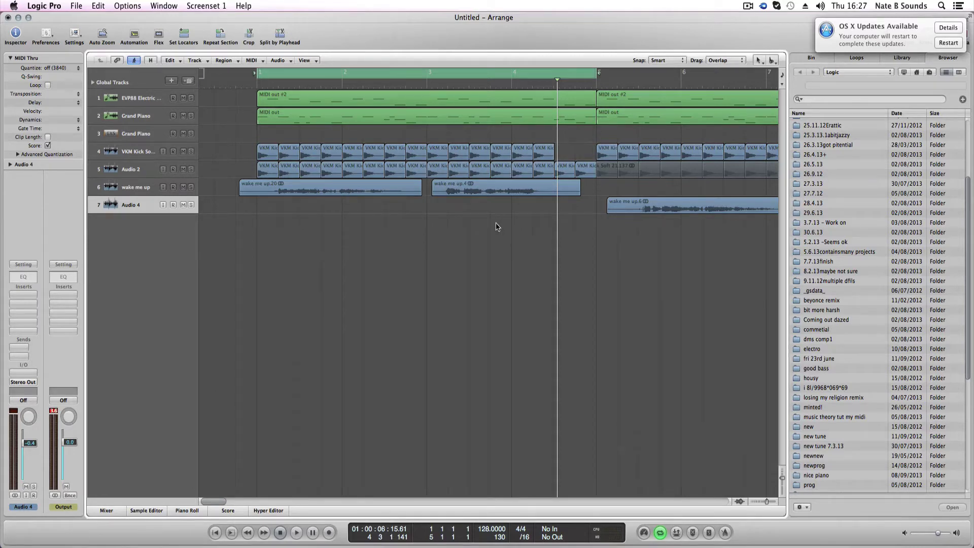
{"action": "key", "text": "space"}
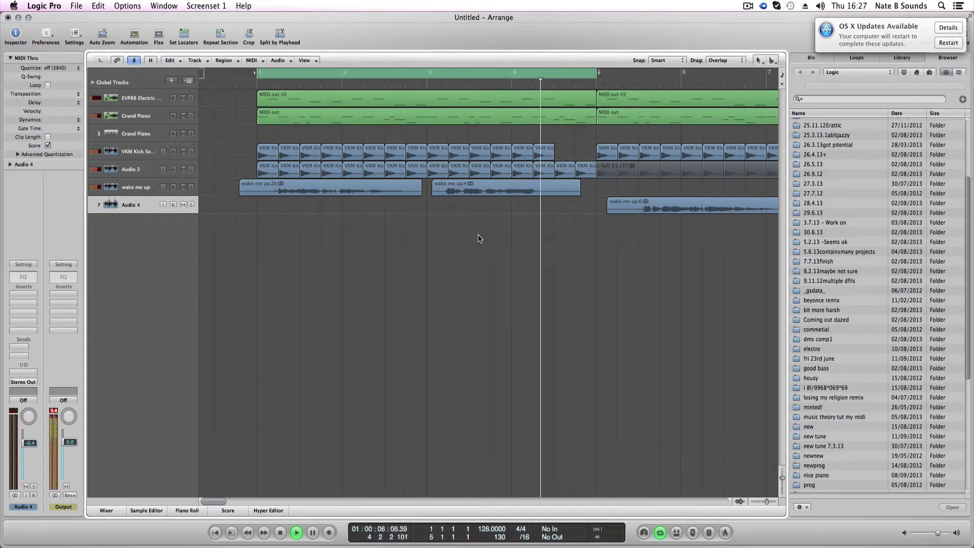
{"action": "key", "text": "space"}
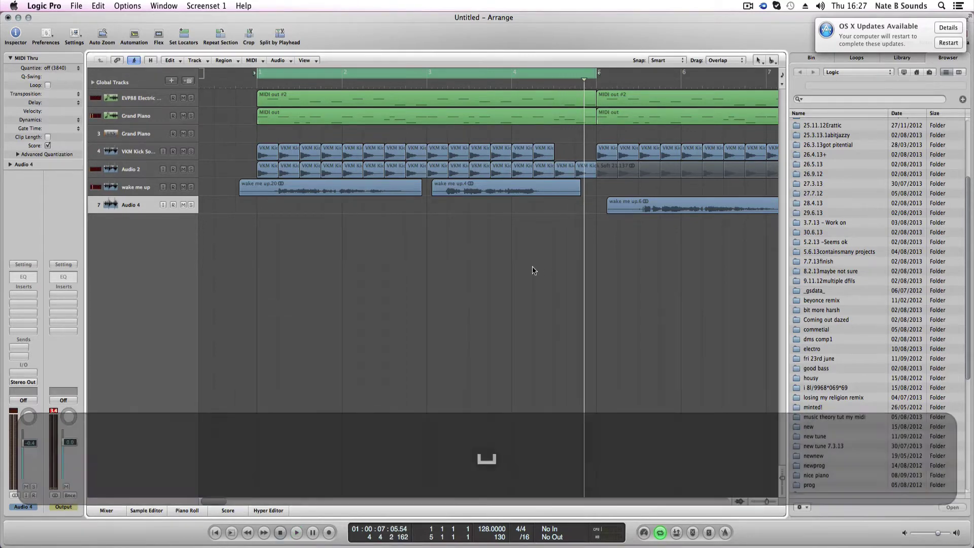
{"action": "left_click", "coordinate": [509, 192]}
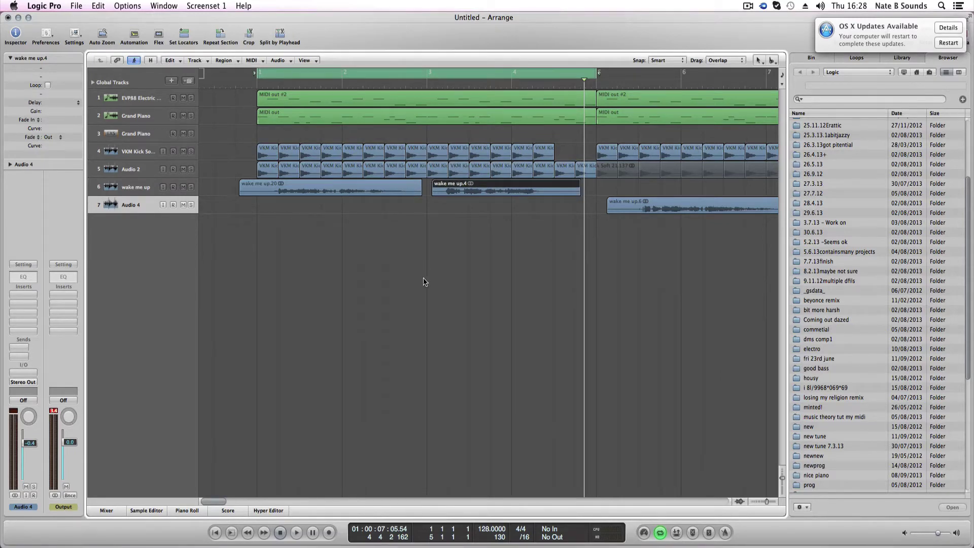
{"action": "left_click", "coordinate": [425, 294]}
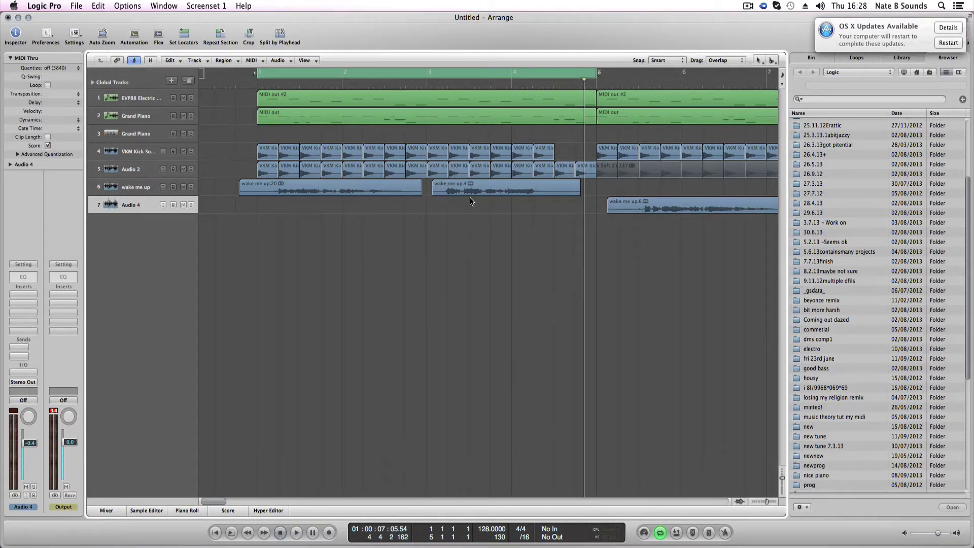
{"action": "left_click", "coordinate": [388, 196]}
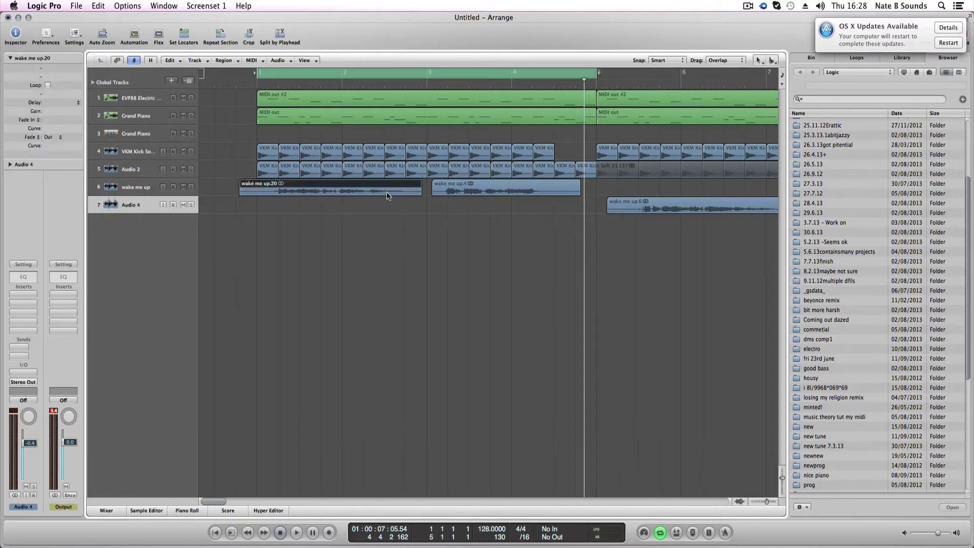
{"action": "left_click", "coordinate": [454, 193]}
{"action": "left_click_drag", "start_coordinate": [261, 228], "coordinate": [639, 242]}
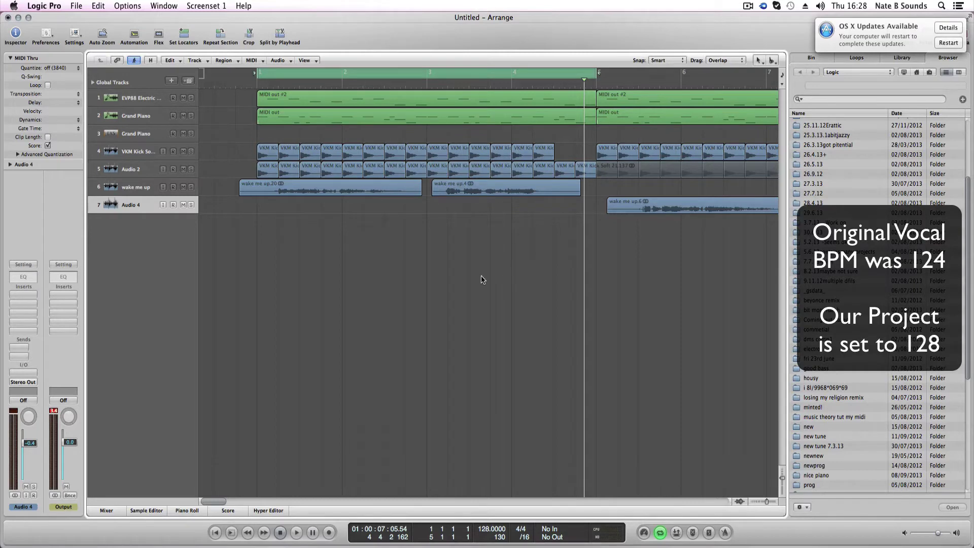
{"action": "left_click", "coordinate": [299, 191]}
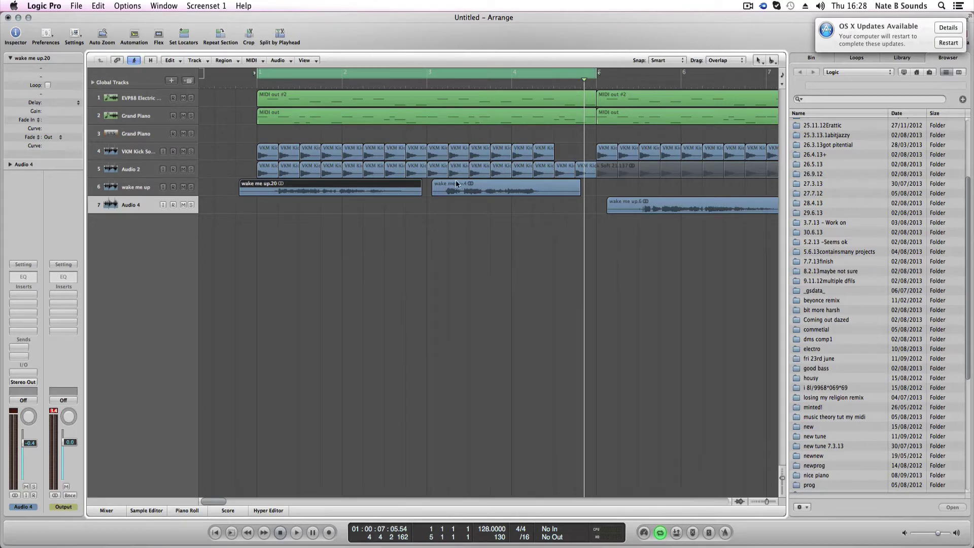
{"action": "left_click", "coordinate": [512, 243]}
Move the third vocal region, wake me up.6, onto the wake me up track and play it with the cycle set from bar 3 to 9
{"action": "left_click_drag", "start_coordinate": [765, 502], "coordinate": [763, 501]}
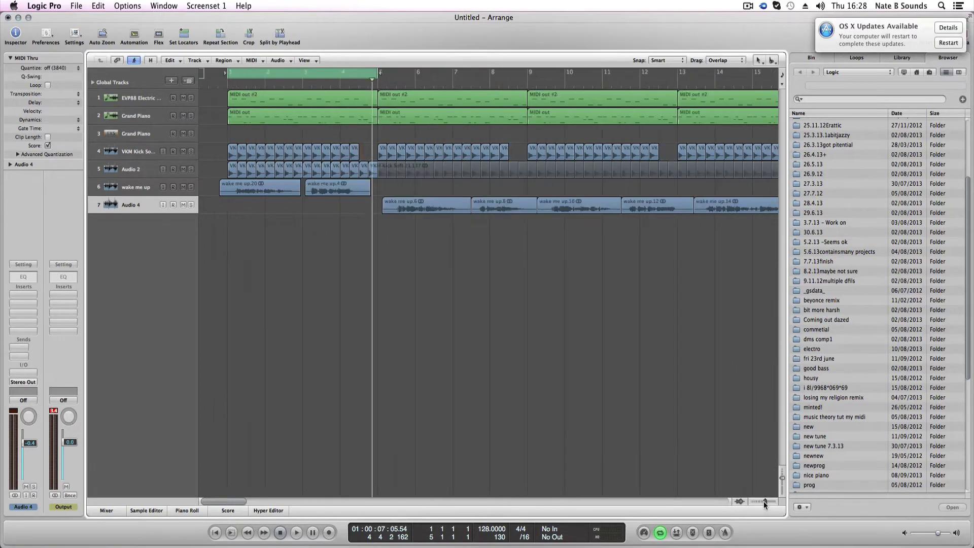
{"action": "left_click_drag", "start_coordinate": [377, 74], "coordinate": [528, 74]}
{"action": "left_click_drag", "start_coordinate": [427, 213], "coordinate": [427, 192]}
{"action": "left_click", "coordinate": [305, 85]}
{"action": "left_click_drag", "start_coordinate": [228, 74], "coordinate": [303, 73]}
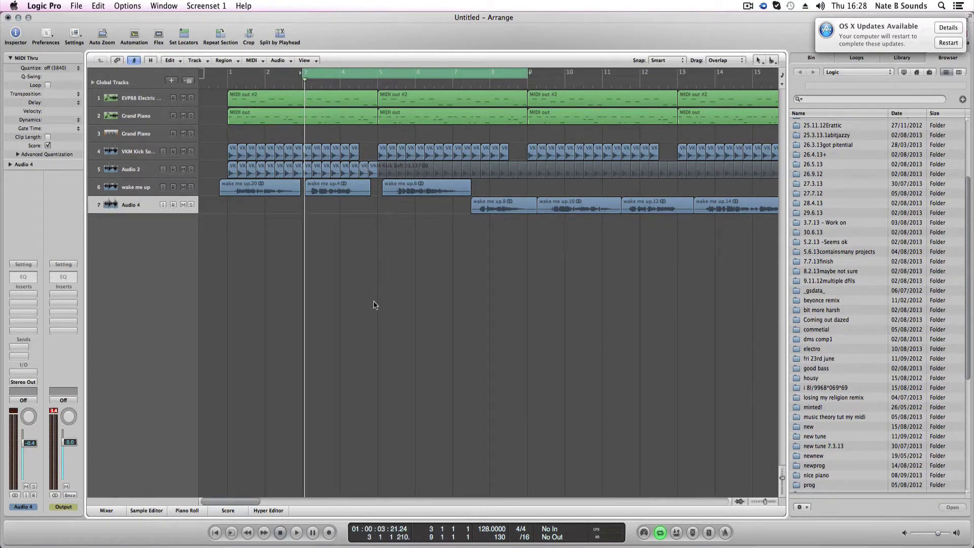
{"action": "key", "text": "space"}
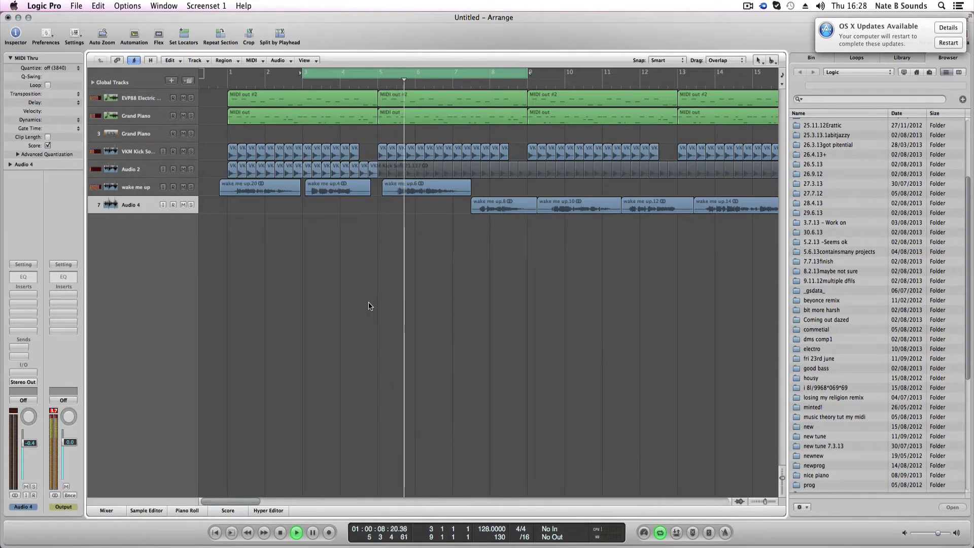
{"action": "key", "text": "space"}
Trim the second region's end and the third's start, and move the third earlier so its vocal begins on beat 2 of bar 5
{"action": "left_click", "coordinate": [380, 81]}
{"action": "left_click", "coordinate": [399, 85]}
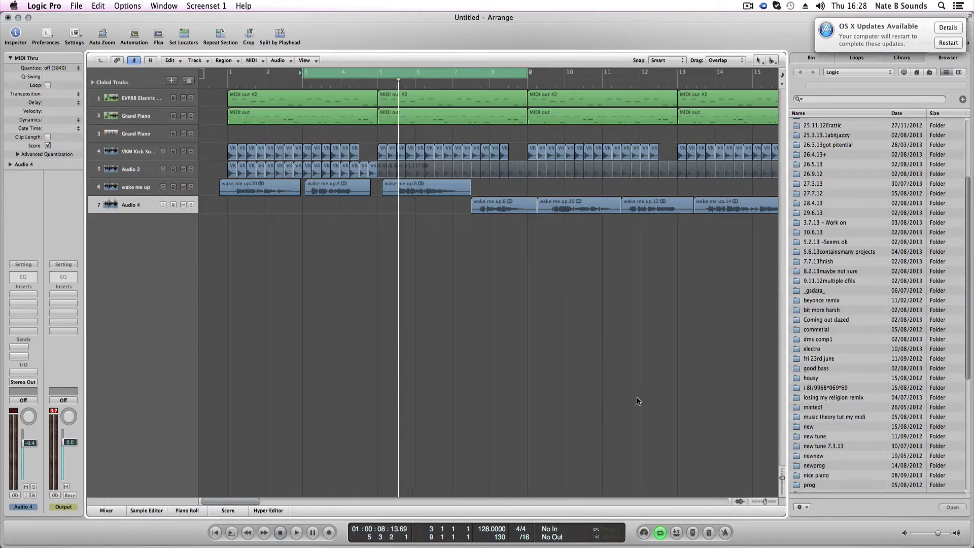
{"action": "left_click_drag", "start_coordinate": [764, 501], "coordinate": [768, 501]}
{"action": "left_click", "coordinate": [318, 82]}
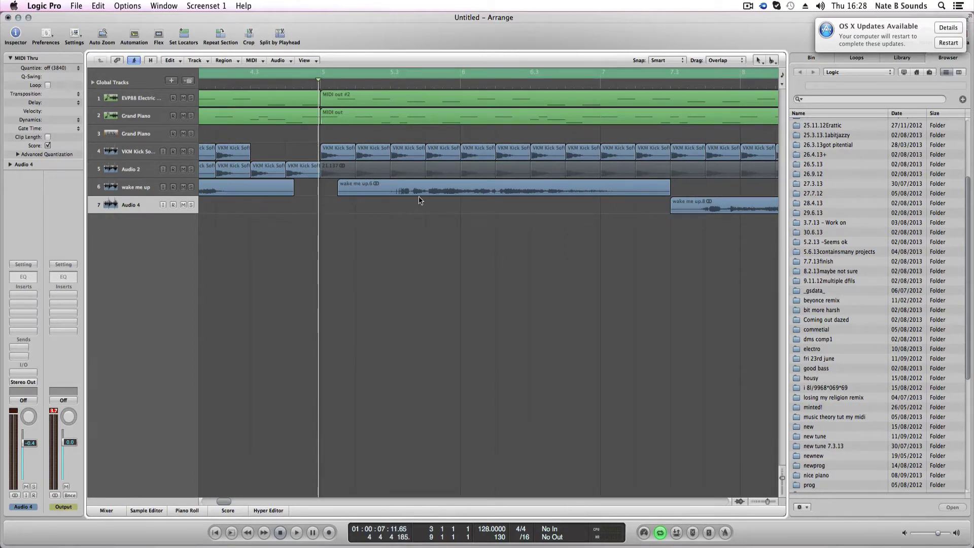
{"action": "left_click", "coordinate": [491, 193]}
{"action": "left_click_drag", "start_coordinate": [490, 194], "coordinate": [439, 194]}
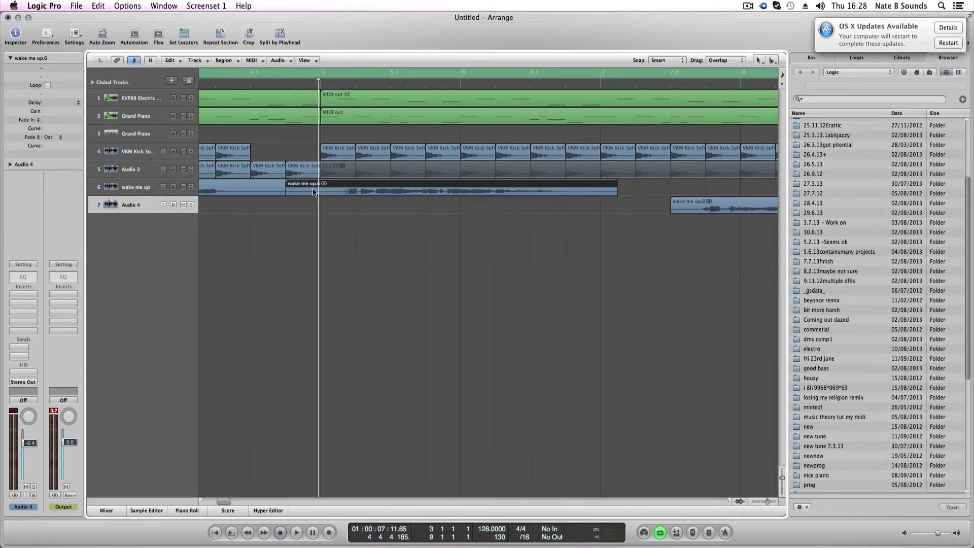
{"action": "left_click_drag", "start_coordinate": [289, 190], "coordinate": [237, 191]}
{"action": "mouse_move", "coordinate": [378, 191]}
{"action": "left_mouse_down"}
{"action": "mouse_move", "coordinate": [403, 192]}
{"action": "mouse_move", "coordinate": [382, 193]}
{"action": "left_mouse_up"}
Time-stretch the third wake me up region slightly longer at its end and play it back with the beat
{"action": "left_click", "coordinate": [222, 86]}
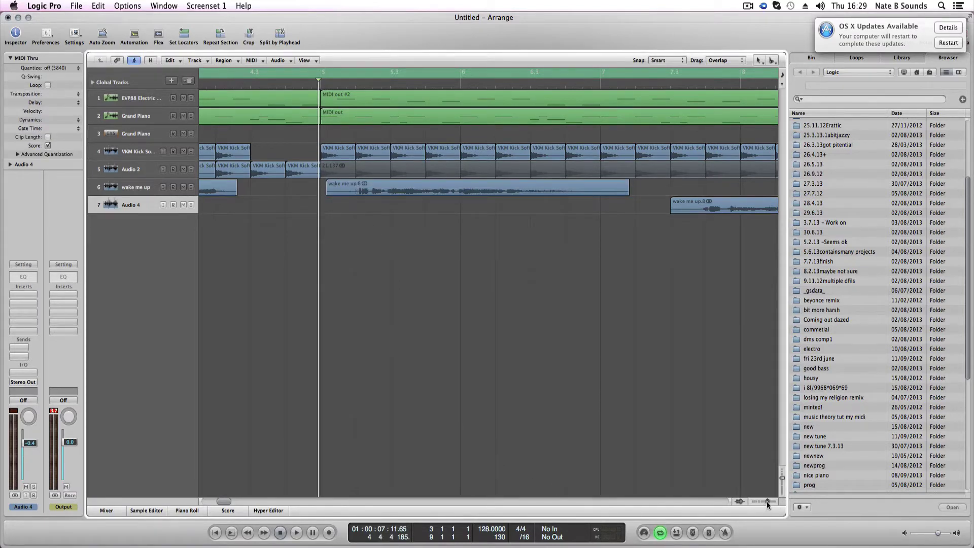
{"action": "left_click_drag", "start_coordinate": [766, 501], "coordinate": [765, 501]}
{"action": "left_click", "coordinate": [213, 84]}
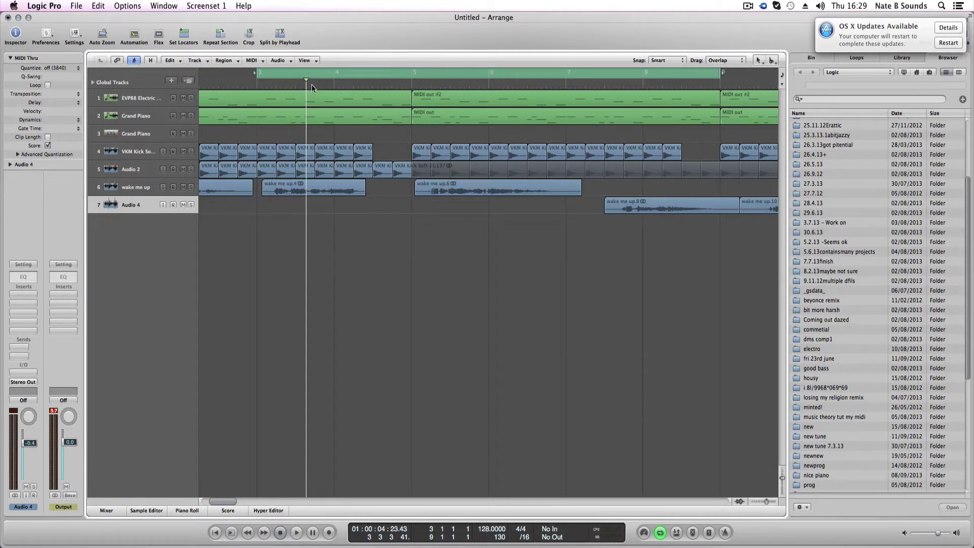
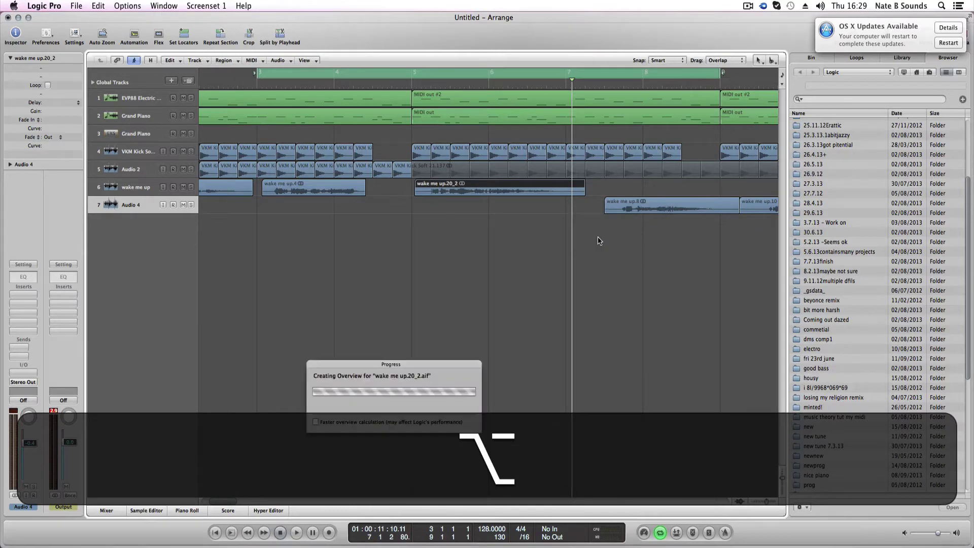
{"action": "left_click", "coordinate": [304, 82]}
{"action": "key", "text": "space"}
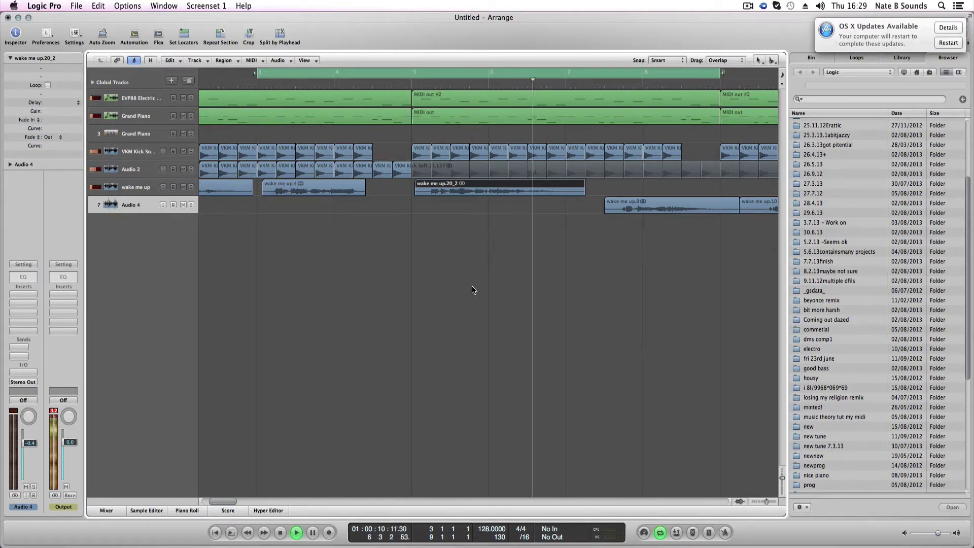
{"action": "key", "text": "space"}
Try stretching the third wake me up region slightly further at its end, play it back, and undo both of its stretches
{"action": "left_click_drag", "start_coordinate": [584, 194], "coordinate": [589, 193]}
{"action": "left_click", "coordinate": [330, 84]}
{"action": "key", "text": "space"}
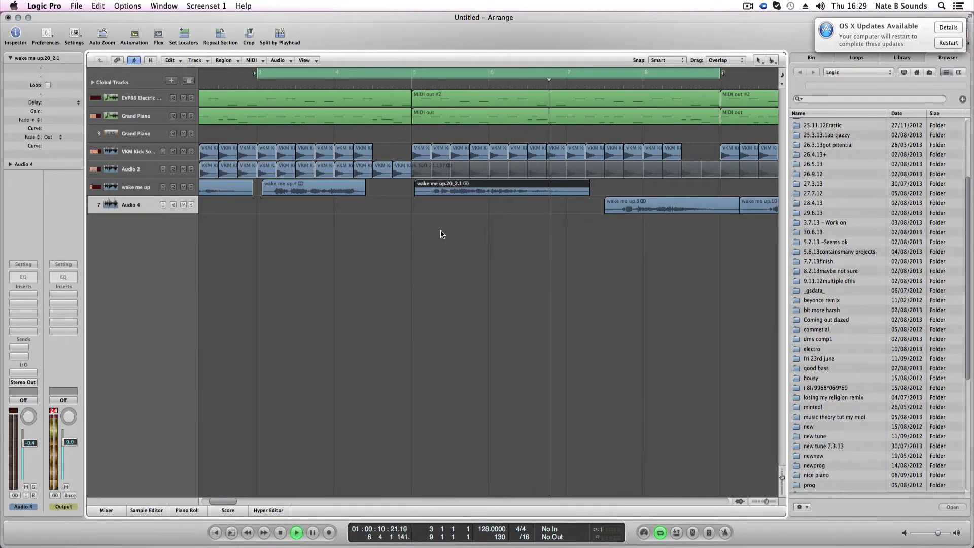
{"action": "key", "text": "space"}
{"action": "key", "text": "ctrl+z"}
{"action": "key", "text": "super+z"}
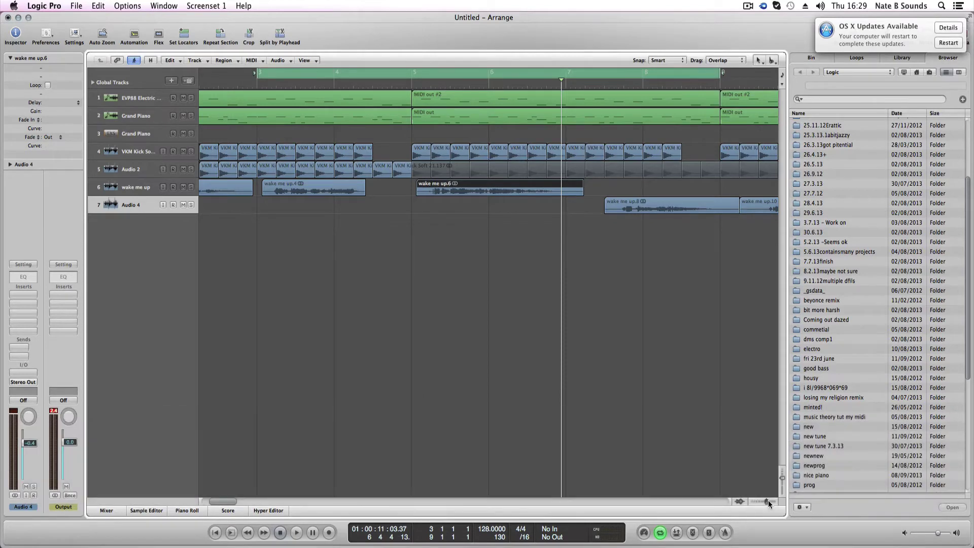
Time-stretch the third wake me up region slightly shorter at its end, to just after bar 7, and play it back
{"action": "left_click_drag", "start_coordinate": [768, 501], "coordinate": [770, 501]}
{"action": "left_click_drag", "start_coordinate": [314, 199], "coordinate": [310, 199]}
{"action": "left_click_drag", "start_coordinate": [609, 192], "coordinate": [599, 192]}
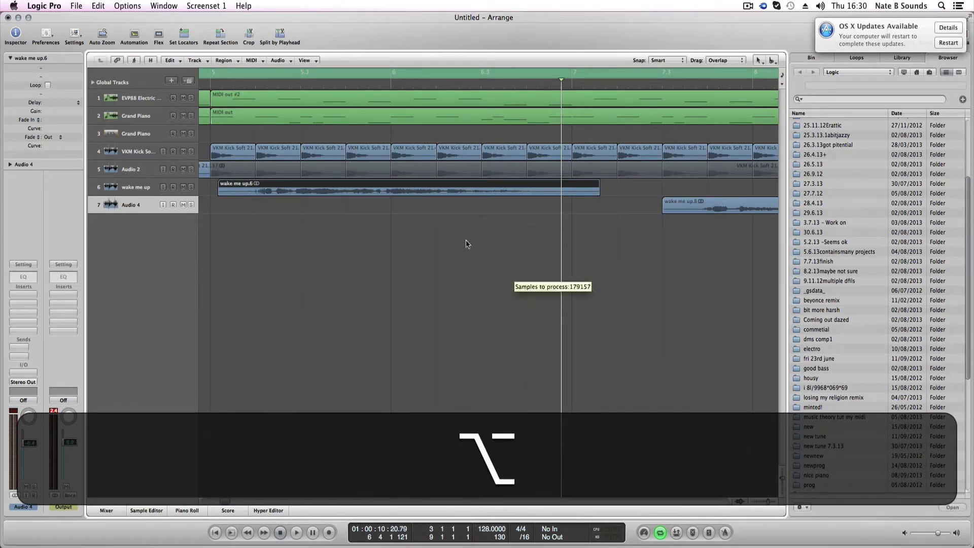
{"action": "left_click_drag", "start_coordinate": [766, 501], "coordinate": [764, 501]}
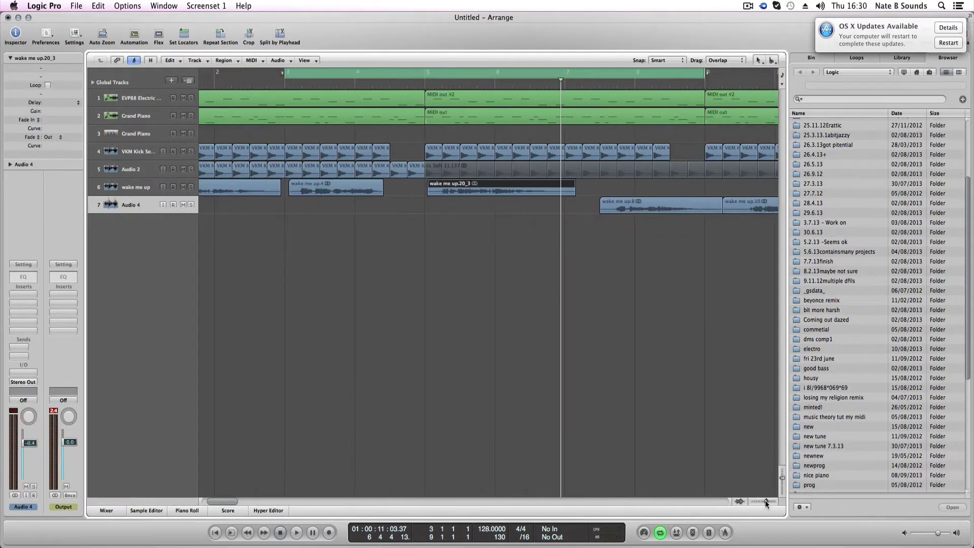
{"action": "double_click", "coordinate": [356, 80]}
{"action": "left_click", "coordinate": [450, 305]}
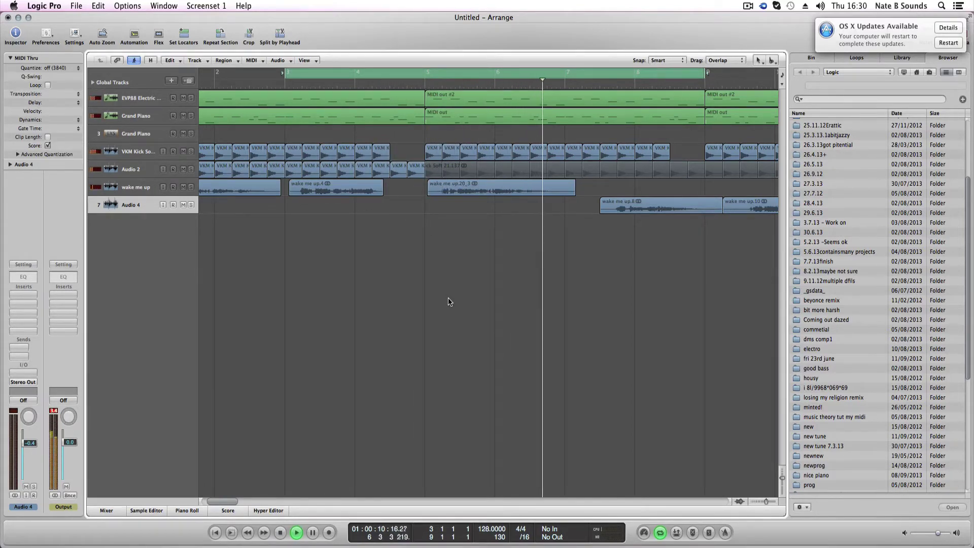
{"action": "key", "text": "space"}
Compress the third vocal region a little further at its end and play it with the kick
{"action": "left_click_drag", "start_coordinate": [576, 191], "coordinate": [572, 191]}
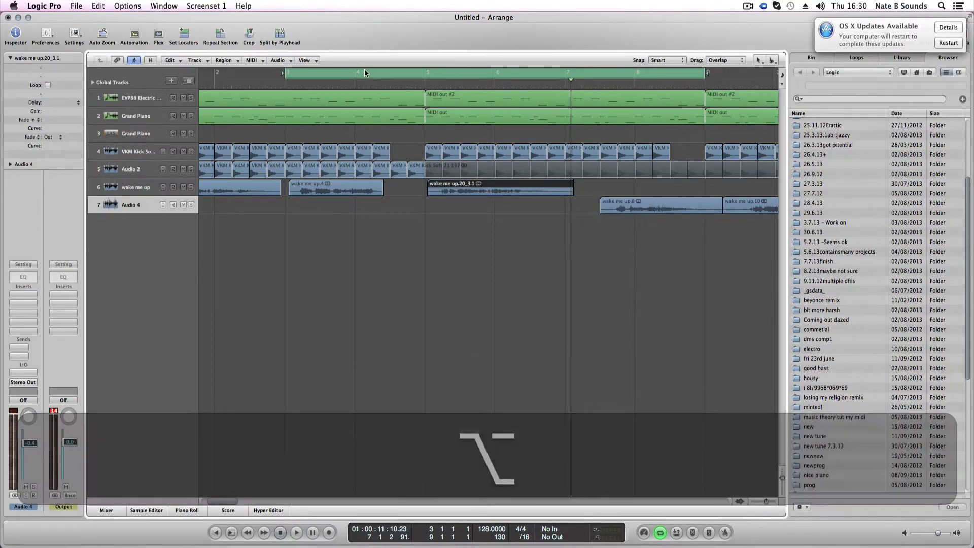
{"action": "double_click", "coordinate": [340, 81]}
{"action": "left_click_drag", "start_coordinate": [765, 501], "coordinate": [769, 501]}
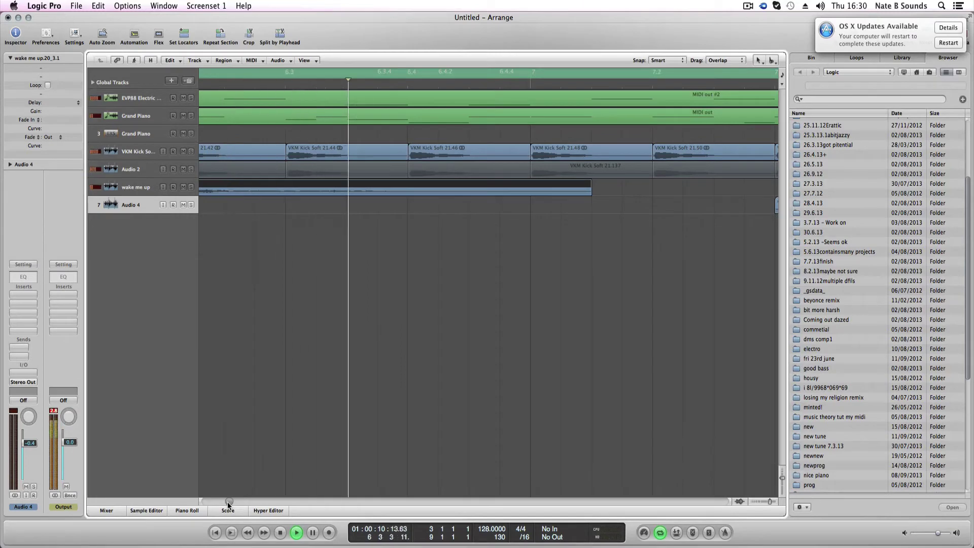
{"action": "key", "text": "space"}
Move the fourth vocal region, wake me up.8, from Audio 4 onto the wake me up track
{"action": "left_click_drag", "start_coordinate": [772, 505], "coordinate": [765, 501]}
{"action": "left_click", "coordinate": [603, 218]}
{"action": "left_click", "coordinate": [602, 201]}
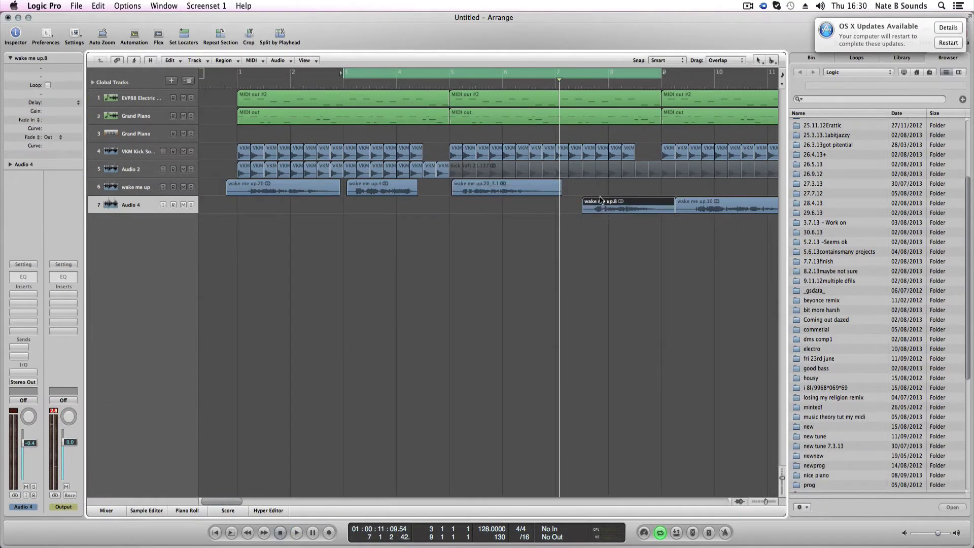
{"action": "left_click_drag", "start_coordinate": [598, 201], "coordinate": [588, 191]}
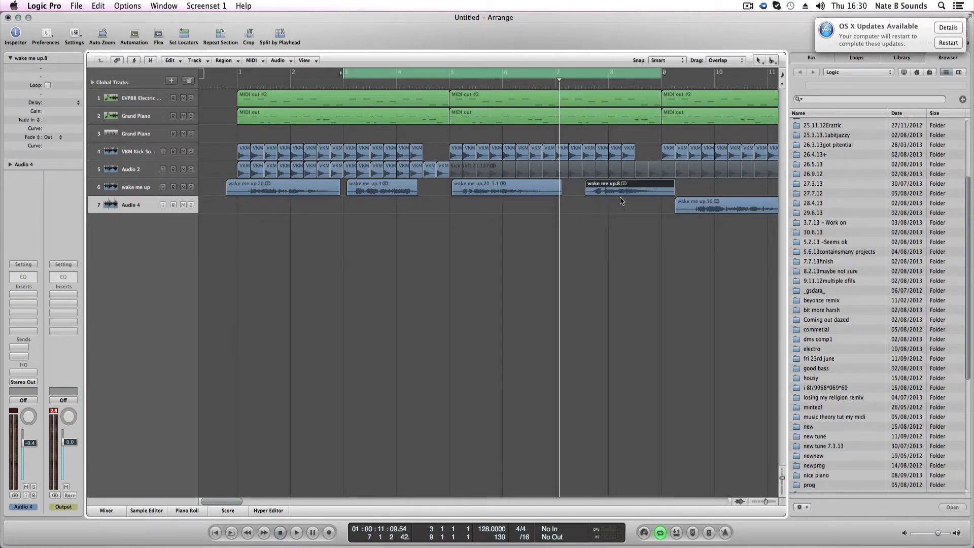
Shift wake me up.8 earlier so it starts just after bar 7, against the third region, and play it back
{"action": "mouse_move", "coordinate": [232, 501]}
{"action": "left_mouse_down"}
{"action": "mouse_move", "coordinate": [242, 499]}
{"action": "mouse_move", "coordinate": [227, 503]}
{"action": "left_mouse_up"}
{"action": "left_click", "coordinate": [766, 501]}
{"action": "left_click_drag", "start_coordinate": [767, 363], "coordinate": [640, 336]}
{"action": "left_click_drag", "start_coordinate": [562, 193], "coordinate": [537, 192]}
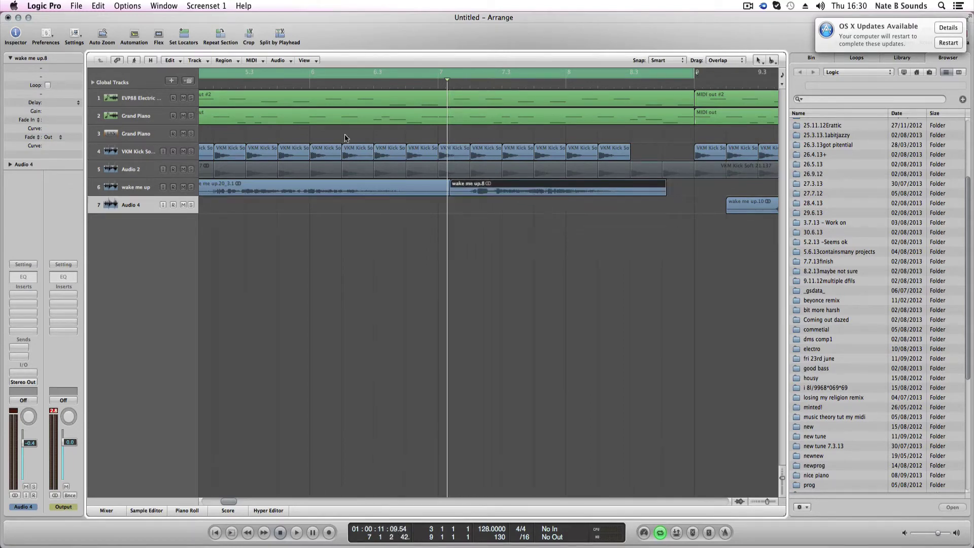
{"action": "double_click", "coordinate": [206, 85]}
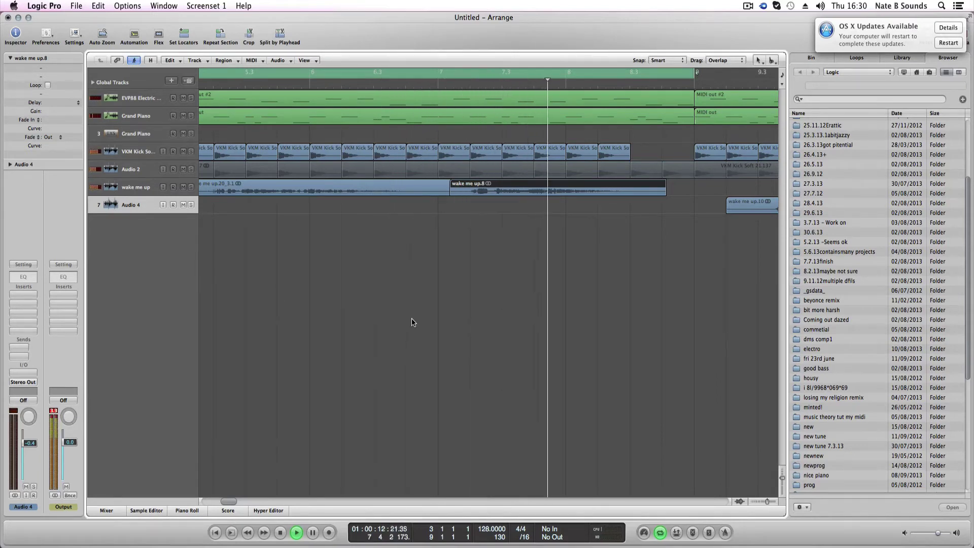
{"action": "key", "text": "space"}
Try wake me up.8 slightly later, starting around beat 2 of bar 7, and play it back
{"action": "left_click_drag", "start_coordinate": [490, 196], "coordinate": [526, 196]}
{"action": "left_click", "coordinate": [254, 83]}
{"action": "key", "text": "space"}
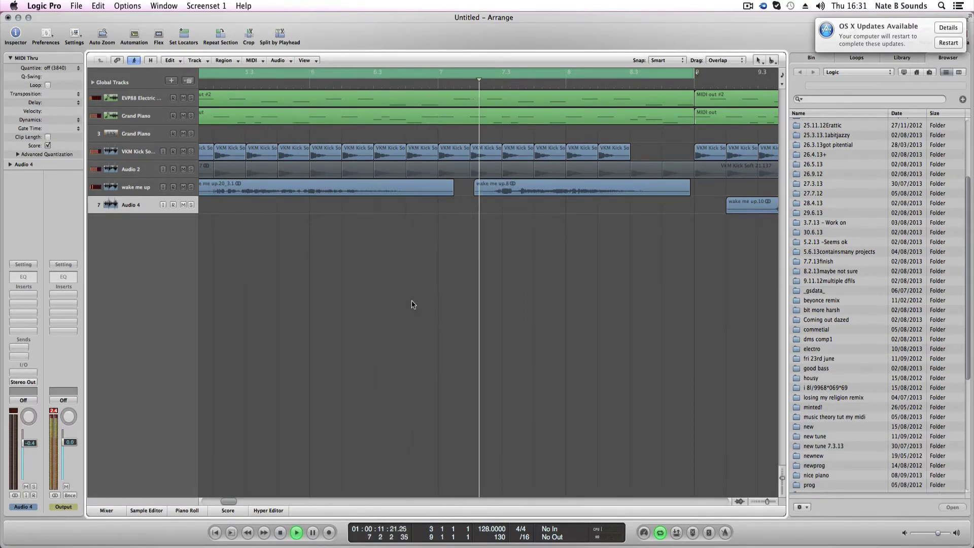
{"action": "key", "text": "space"}
Move wake me up.8 back against the end of the third region, just after bar 7, and play the phrase
{"action": "left_click_drag", "start_coordinate": [515, 194], "coordinate": [457, 192]}
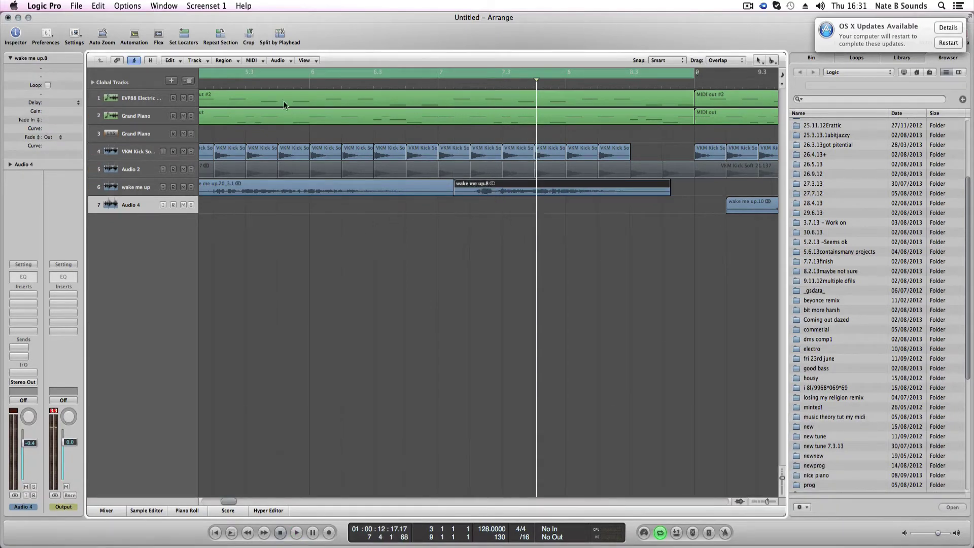
{"action": "double_click", "coordinate": [253, 87]}
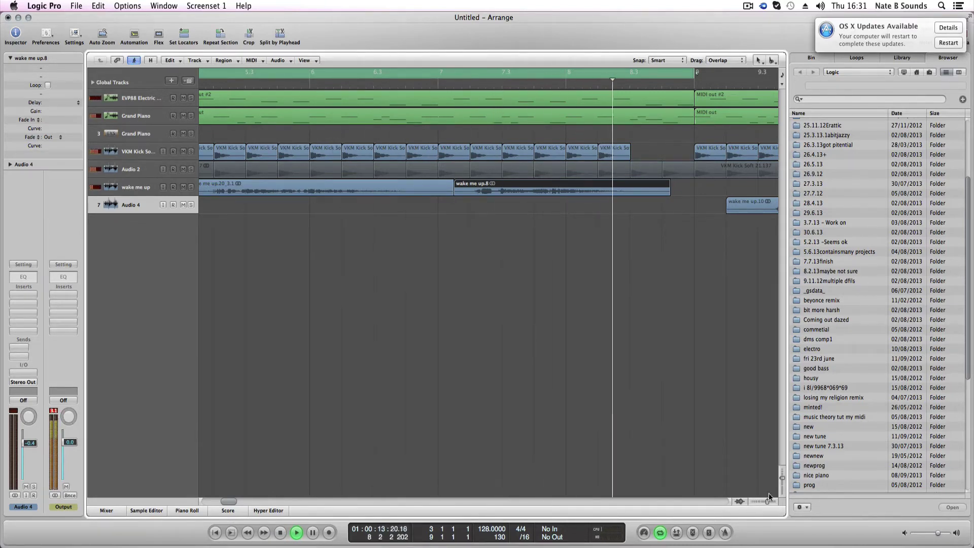
{"action": "key", "text": "space"}
{"action": "key", "text": "space"}
{"action": "left_click", "coordinate": [322, 259]}
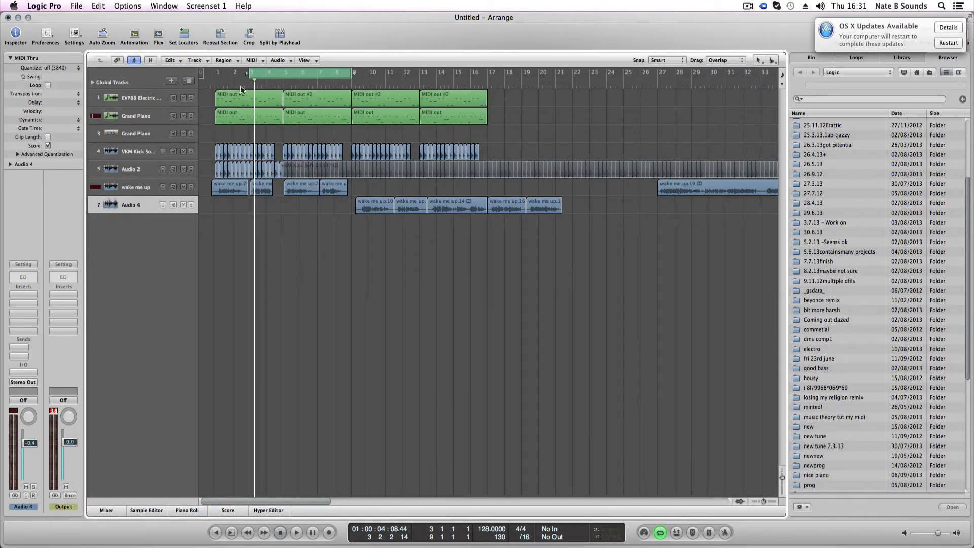
Extend the cycle range to run from bar 1 to 9 and play all four vocal phrases together
{"action": "left_click_drag", "start_coordinate": [248, 74], "coordinate": [215, 74]}
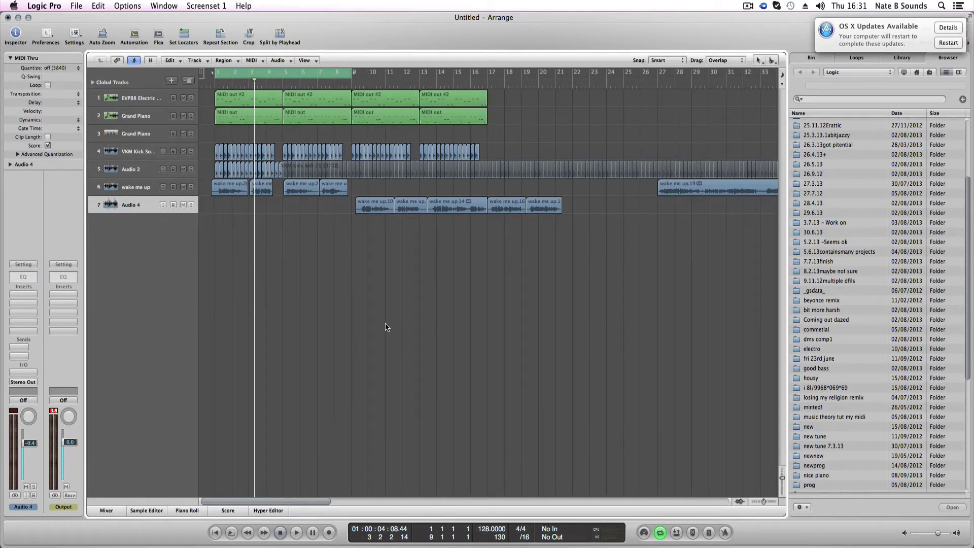
{"action": "key", "text": "space"}
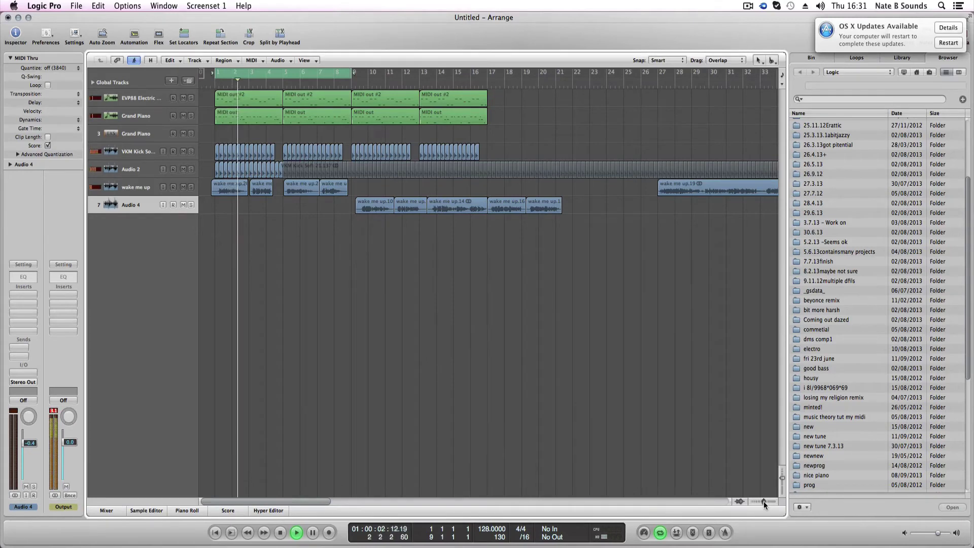
{"action": "left_click_drag", "start_coordinate": [763, 502], "coordinate": [765, 501]}
{"action": "left_click", "coordinate": [765, 501]}
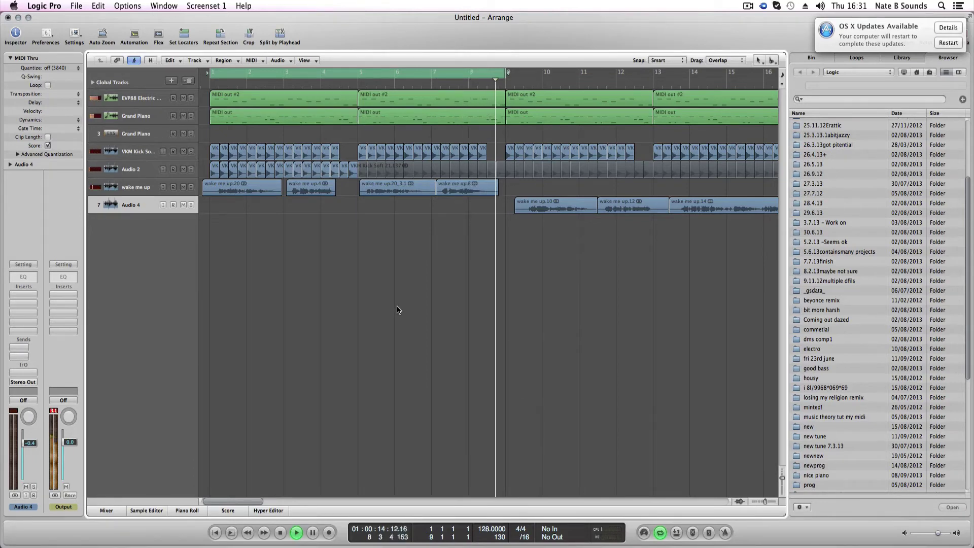
{"action": "key", "text": "space"}
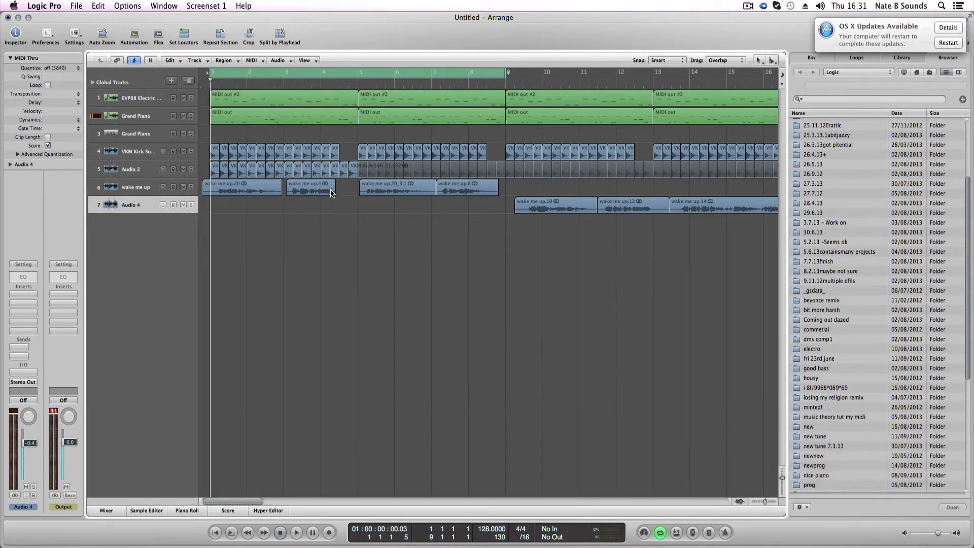
Extend the end of the second vocal region, wake me up.4, to just before bar 5 and play it back
{"action": "left_click", "coordinate": [315, 79]}
{"action": "left_click_drag", "start_coordinate": [765, 501], "coordinate": [766, 501]}
{"action": "left_click", "coordinate": [333, 81]}
{"action": "key", "text": "space"}
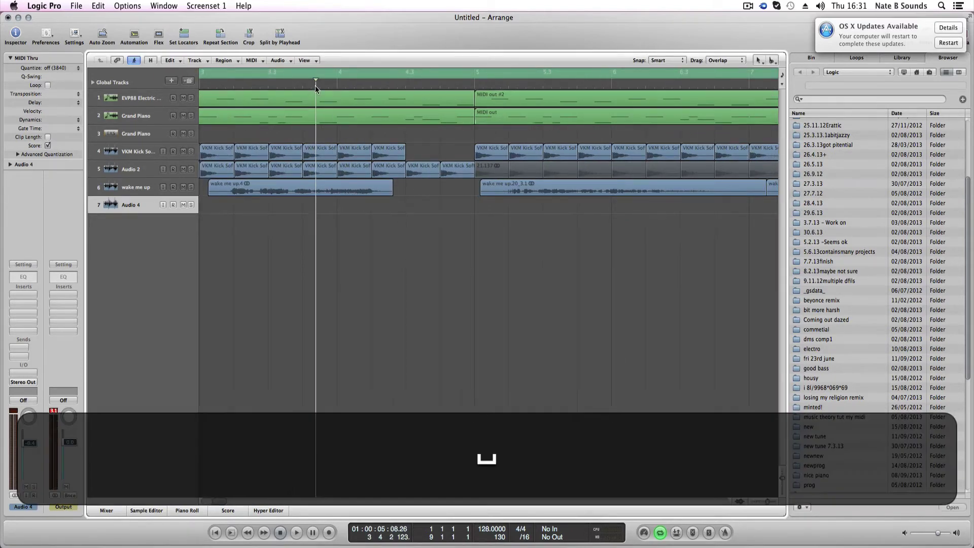
{"action": "left_click", "coordinate": [670, 82]}
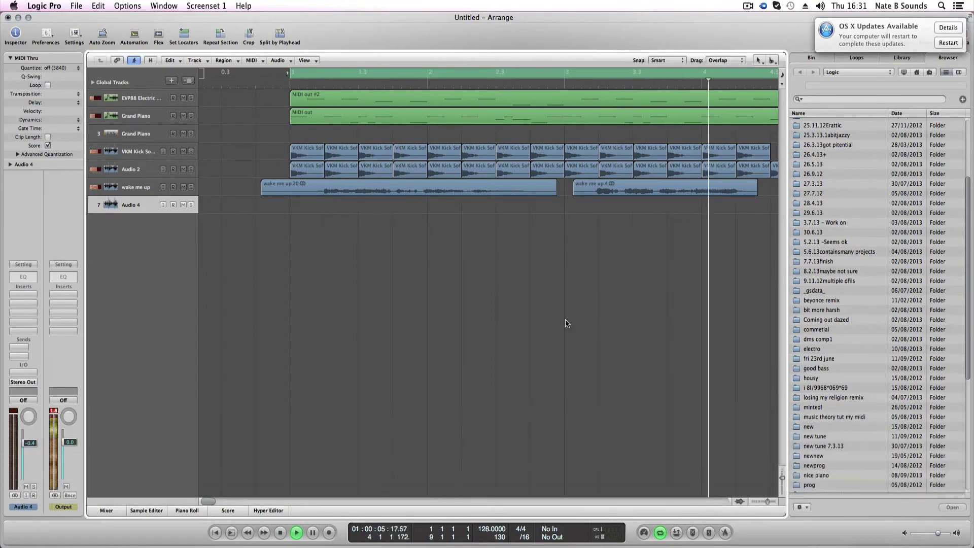
{"action": "key", "text": "space"}
{"action": "left_click_drag", "start_coordinate": [226, 504], "coordinate": [224, 502]}
{"action": "left_click", "coordinate": [337, 192]}
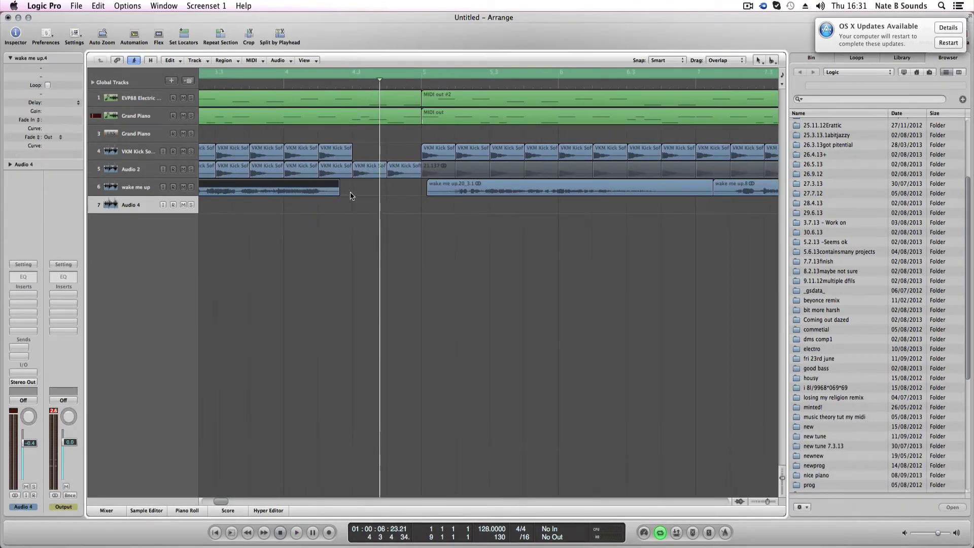
{"action": "left_click_drag", "start_coordinate": [339, 193], "coordinate": [408, 197]}
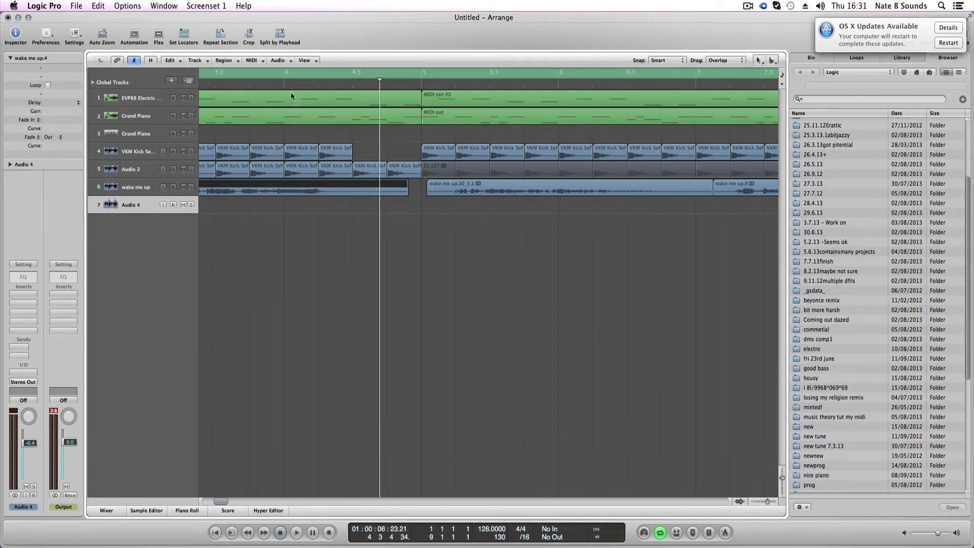
{"action": "double_click", "coordinate": [245, 86]}
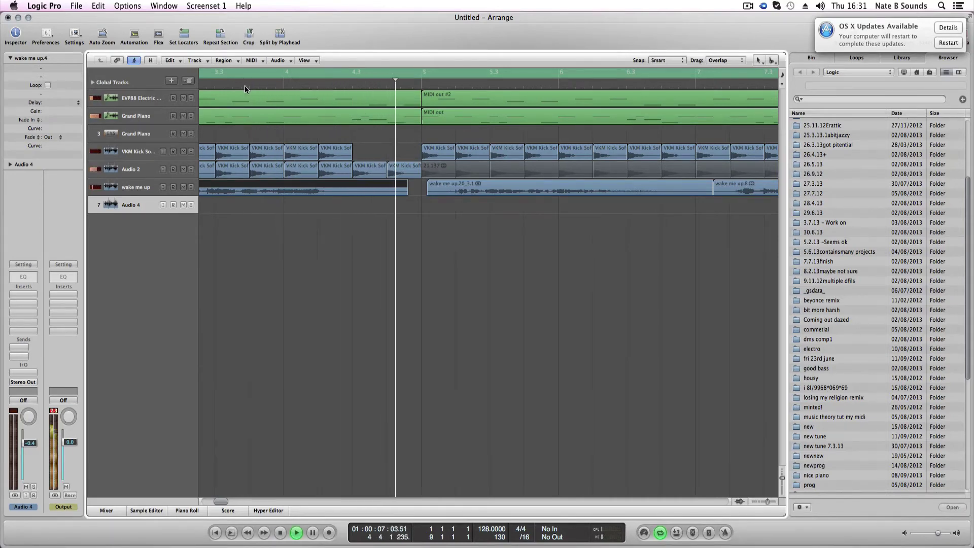
{"action": "key", "text": "space"}
{"action": "left_click", "coordinate": [356, 284]}
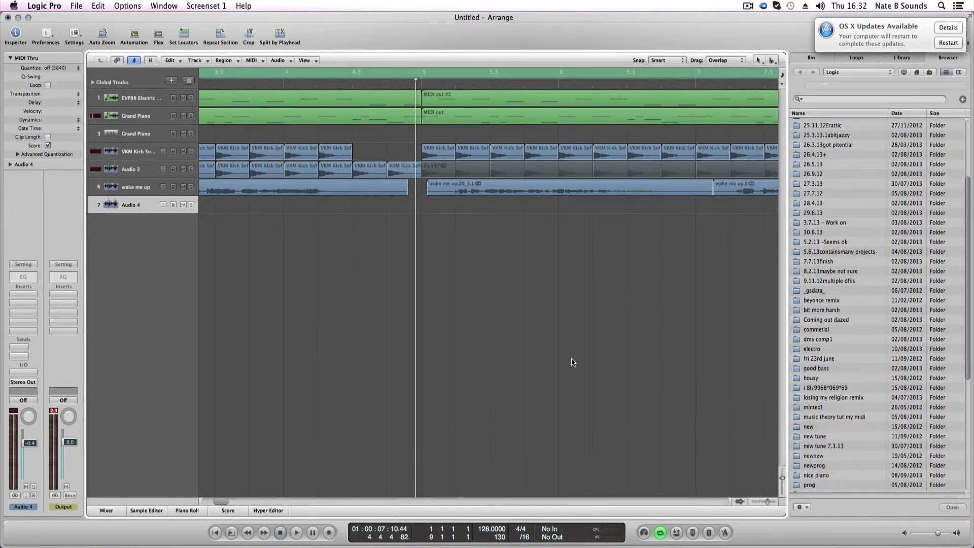
Insert a Stereo Delay on the wake me up track with its output mix at about 10% on both sides
{"action": "left_click", "coordinate": [150, 195]}
{"action": "left_click", "coordinate": [31, 298]}
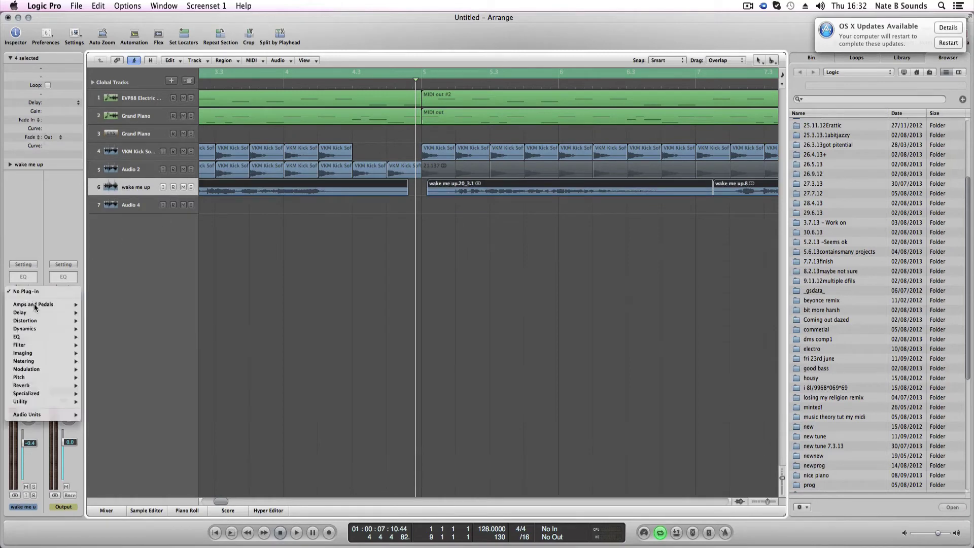
{"action": "mouse_move", "coordinate": [52, 313]}
{"action": "mouse_move", "coordinate": [119, 337]}
{"action": "left_click", "coordinate": [171, 339]}
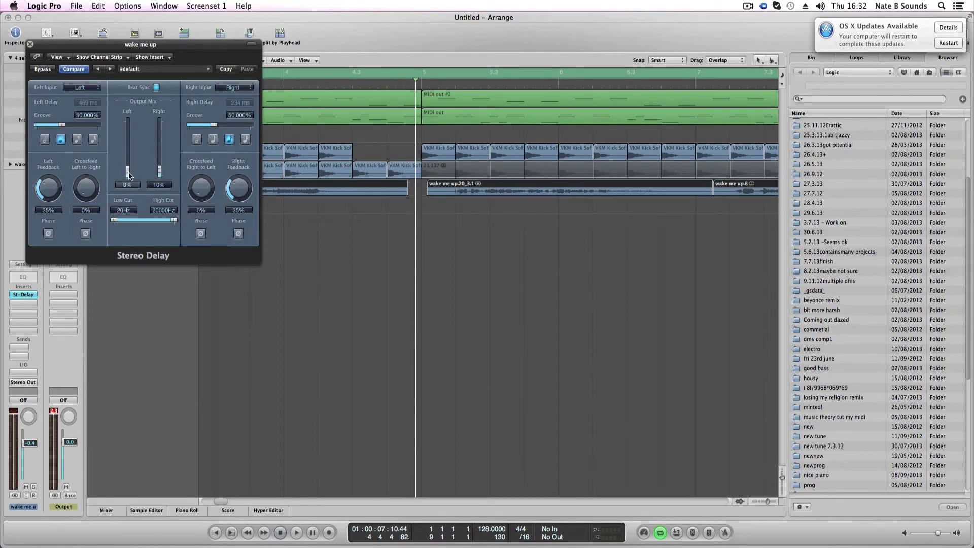
{"action": "left_click", "coordinate": [30, 45]}
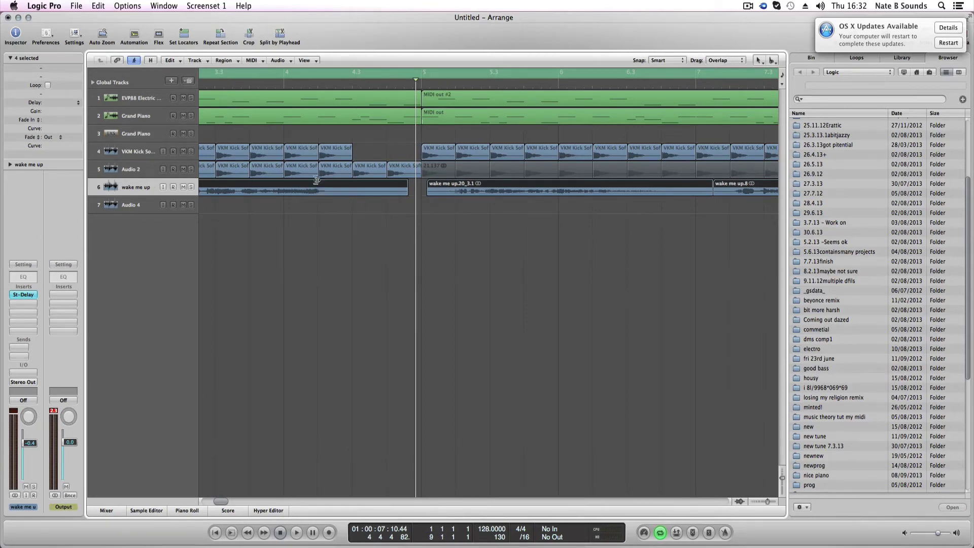
Play the arrangement around bars 3 and 4 to hear the vocal with the delay
{"action": "left_click", "coordinate": [319, 206]}
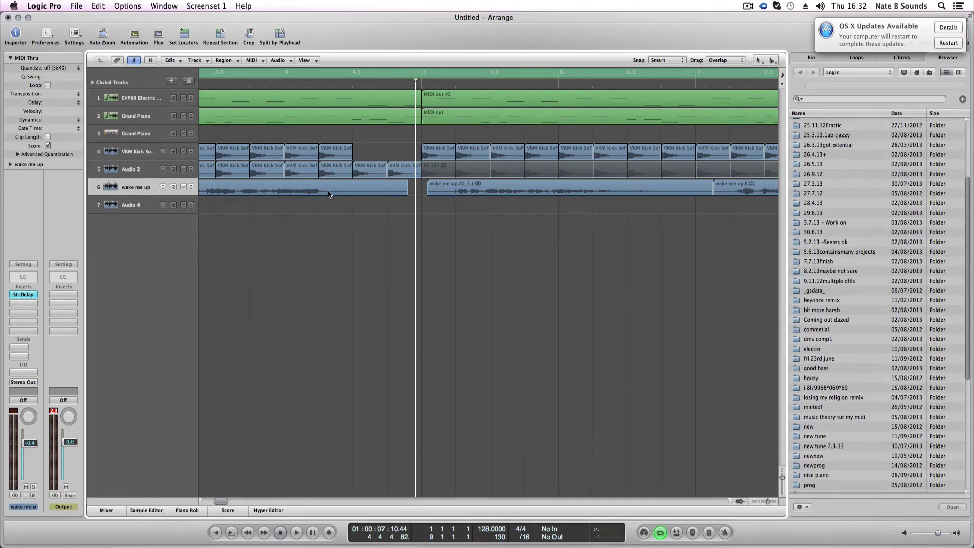
{"action": "left_click", "coordinate": [228, 87]}
{"action": "key", "text": "space"}
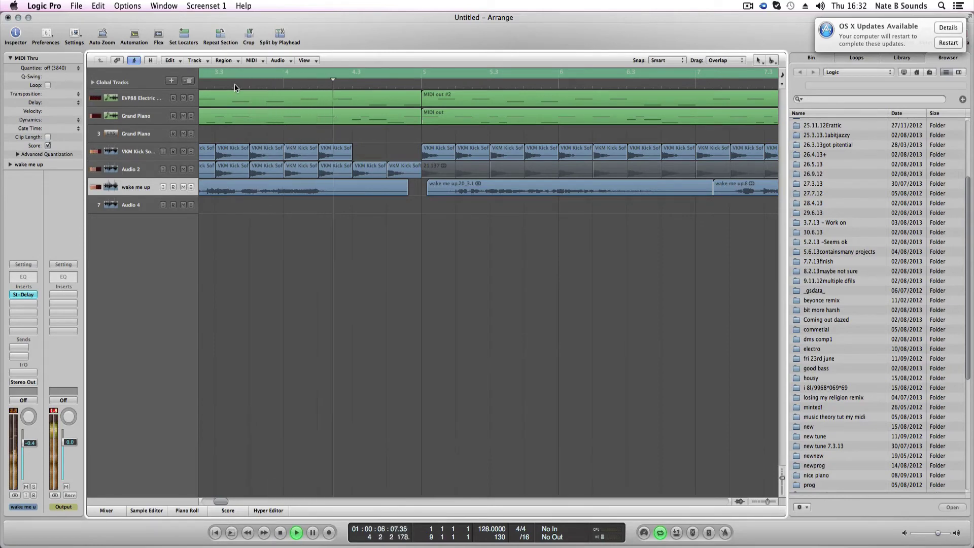
{"action": "key", "text": "space"}
Solo the wake me up track, play the end of wake me up.4 to check its delay tail, and release the solo
{"action": "left_click", "coordinate": [191, 188]}
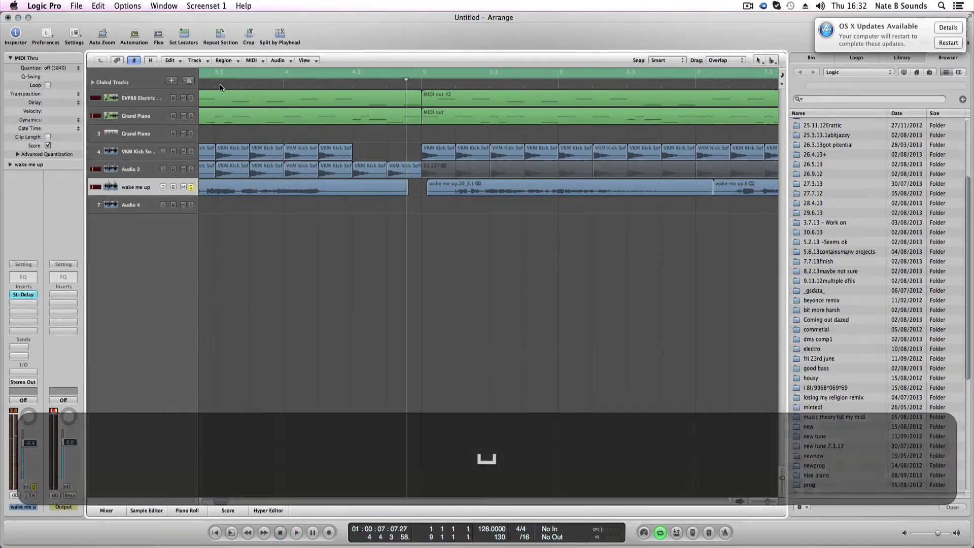
{"action": "left_click", "coordinate": [320, 84]}
{"action": "left_click_drag", "start_coordinate": [320, 84], "coordinate": [388, 101]}
{"action": "left_click", "coordinate": [336, 196]}
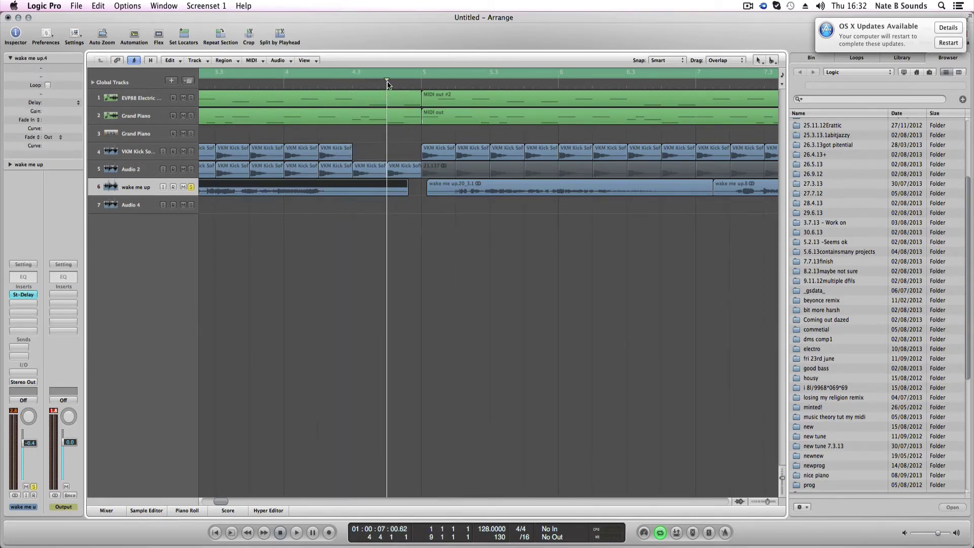
{"action": "left_click_drag", "start_coordinate": [338, 85], "coordinate": [243, 84]}
{"action": "key", "text": "space"}
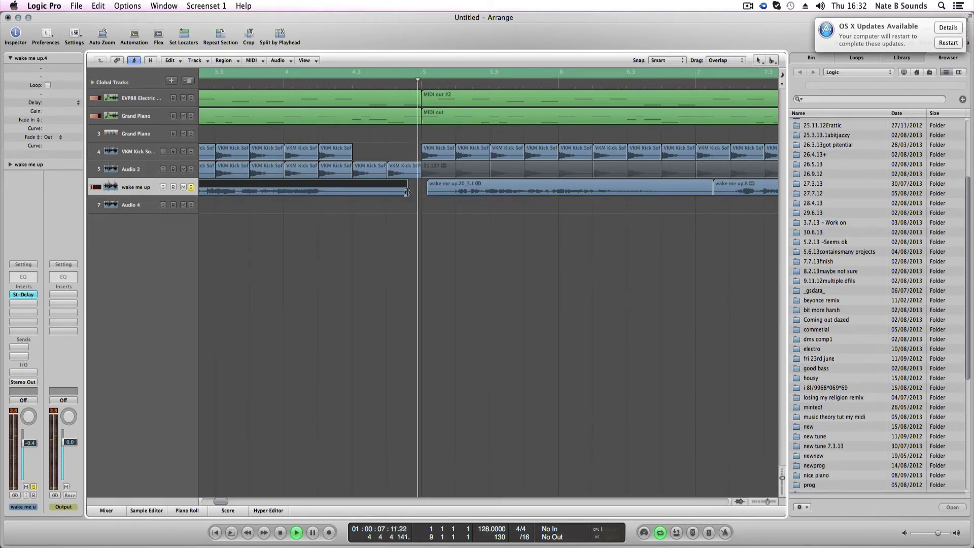
{"action": "key", "text": "space"}
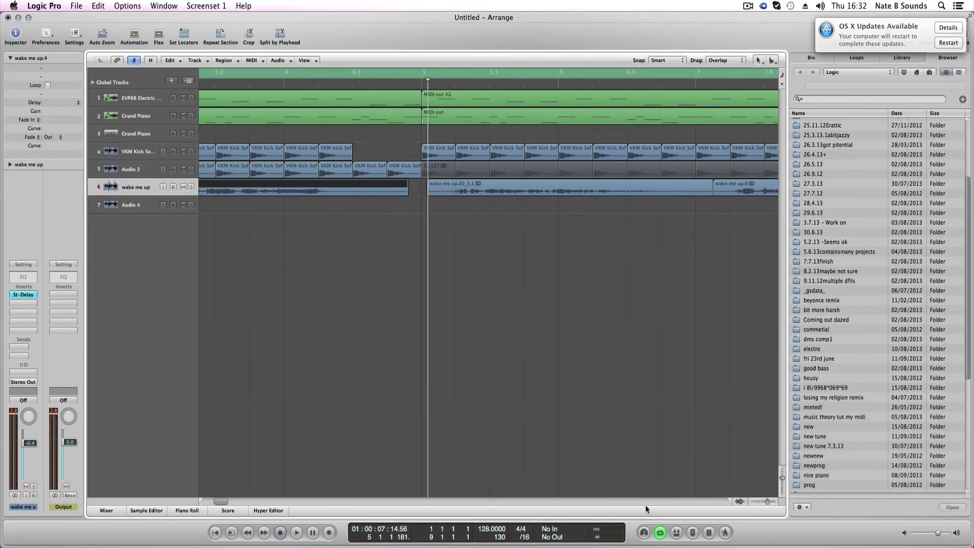
Look over the four aligned vocal regions on the wake me up track between bars 1 and 9
{"action": "left_click_drag", "start_coordinate": [767, 501], "coordinate": [727, 479]}
{"action": "left_click_drag", "start_coordinate": [355, 232], "coordinate": [540, 224]}
{"action": "scroll", "coordinate": [290, 460], "scroll_direction": "left", "scroll_amount": 3}
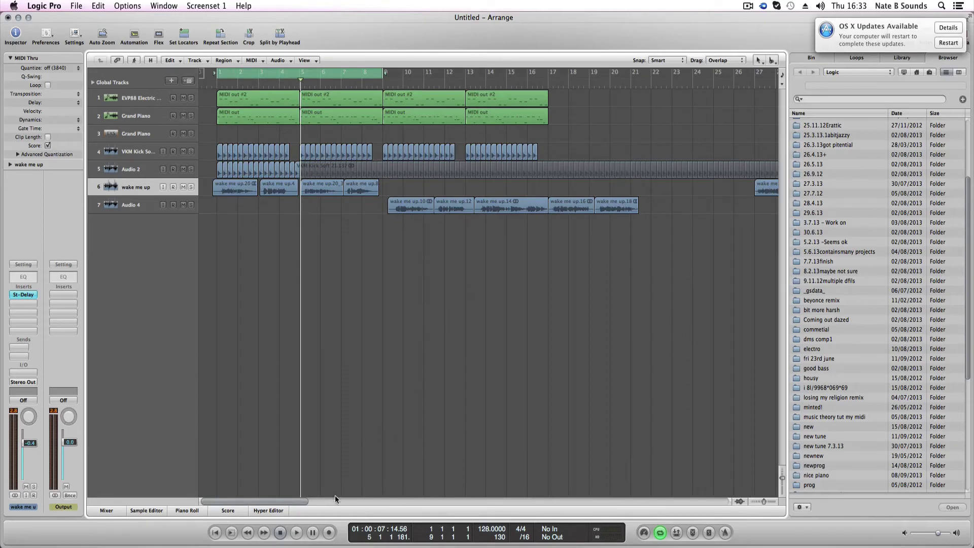
{"action": "left_click_drag", "start_coordinate": [763, 501], "coordinate": [766, 501]}
{"action": "left_click_drag", "start_coordinate": [236, 503], "coordinate": [217, 502]}
{"action": "scroll", "coordinate": [263, 377], "scroll_direction": "left", "scroll_amount": 5}
{"action": "left_click", "coordinate": [326, 190]}
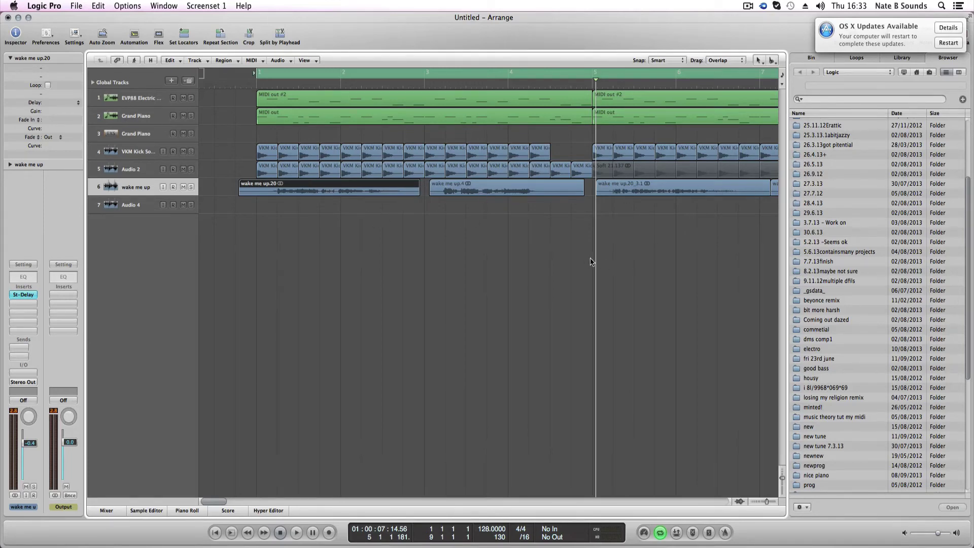
{"action": "left_click_drag", "start_coordinate": [219, 501], "coordinate": [181, 506]}
{"action": "left_click", "coordinate": [338, 356]}
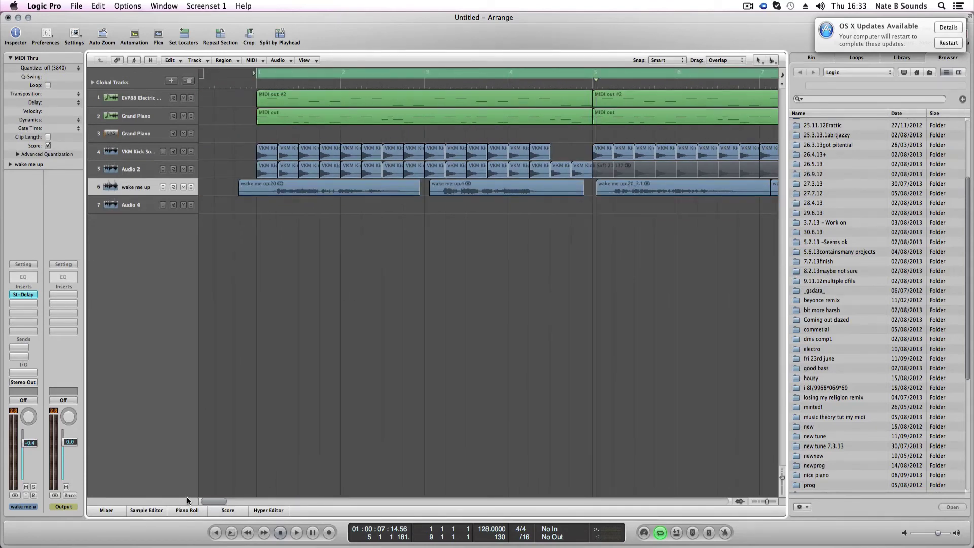
{"action": "mouse_move", "coordinate": [223, 500]}
{"action": "left_mouse_down"}
{"action": "mouse_move", "coordinate": [208, 503]}
{"action": "mouse_move", "coordinate": [318, 508]}
{"action": "mouse_move", "coordinate": [163, 501]}
{"action": "mouse_move", "coordinate": [224, 502]}
{"action": "left_mouse_up"}
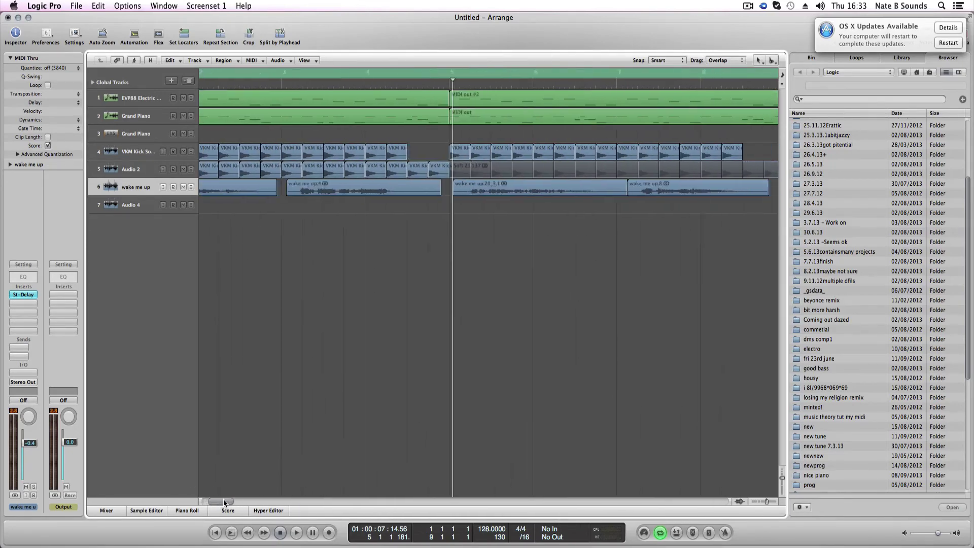
{"action": "left_click", "coordinate": [765, 502]}
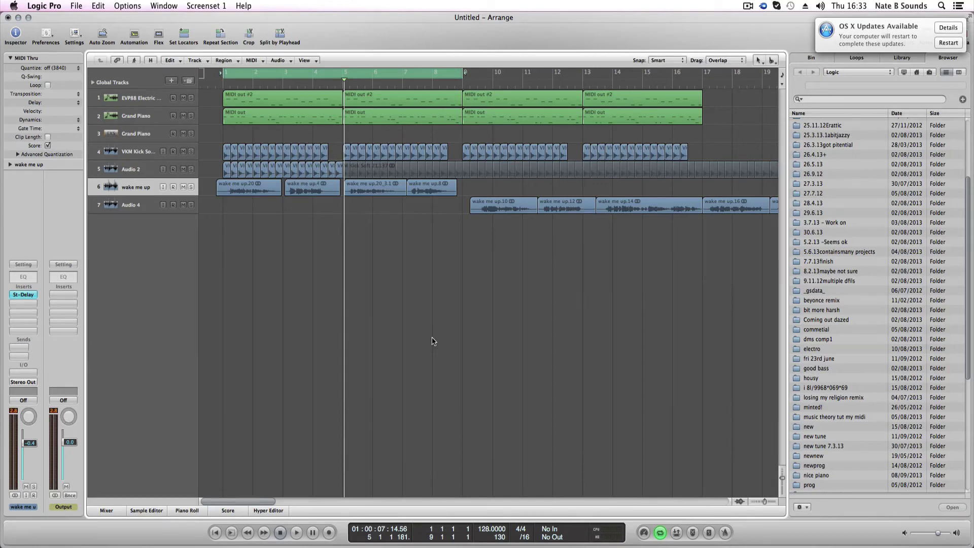
Return the playhead to just before bar 1, at the start of the cycle
{"action": "left_click", "coordinate": [222, 85]}
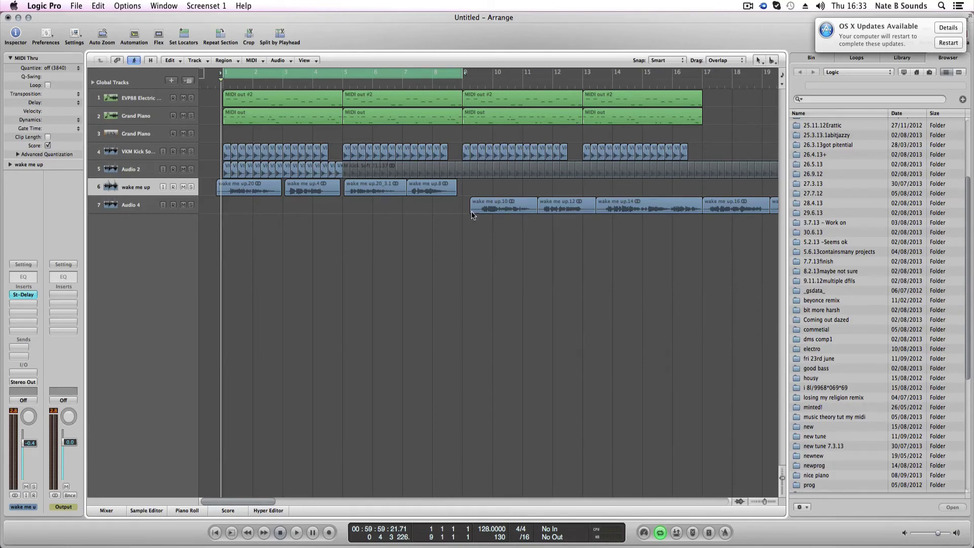
{"action": "left_click_drag", "start_coordinate": [467, 187], "coordinate": [274, 189]}
{"action": "left_click", "coordinate": [276, 223]}
{"action": "left_click", "coordinate": [323, 126]}
{"action": "left_click_drag", "start_coordinate": [229, 232], "coordinate": [572, 323]}
{"action": "left_click_drag", "start_coordinate": [239, 278], "coordinate": [590, 278]}
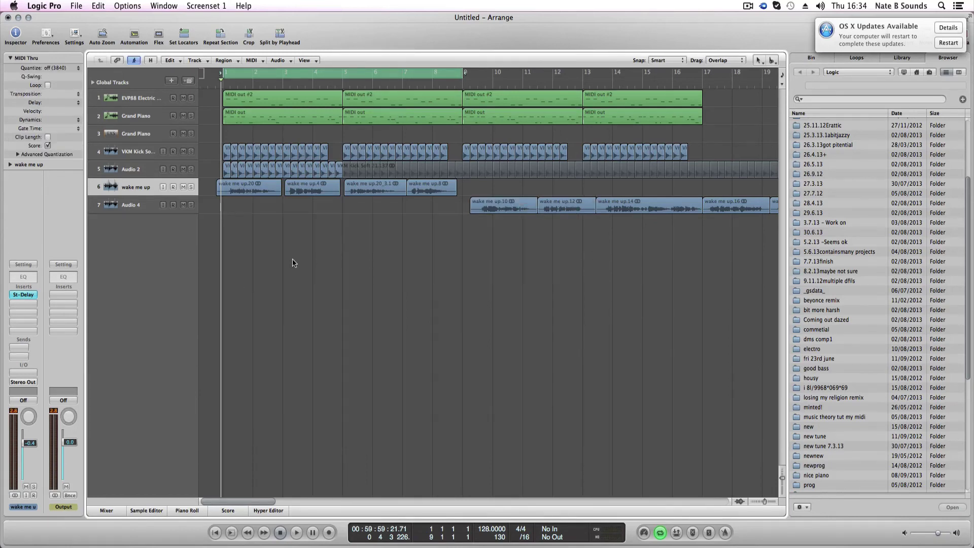